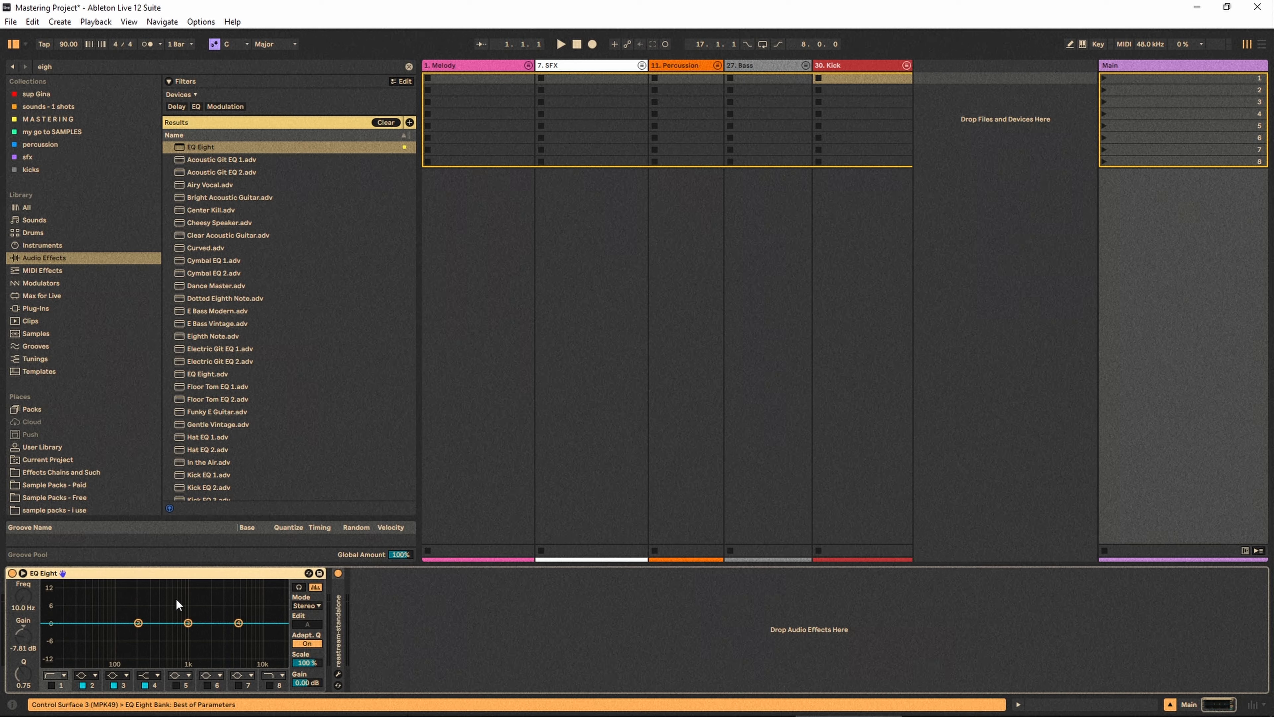
# Expand the EQ Eight display and shape band 2 into a narrow boost of about 1.95 dB at 94.8 Hz with Q 15.9.
pyautogui.doubleClick(201, 591)
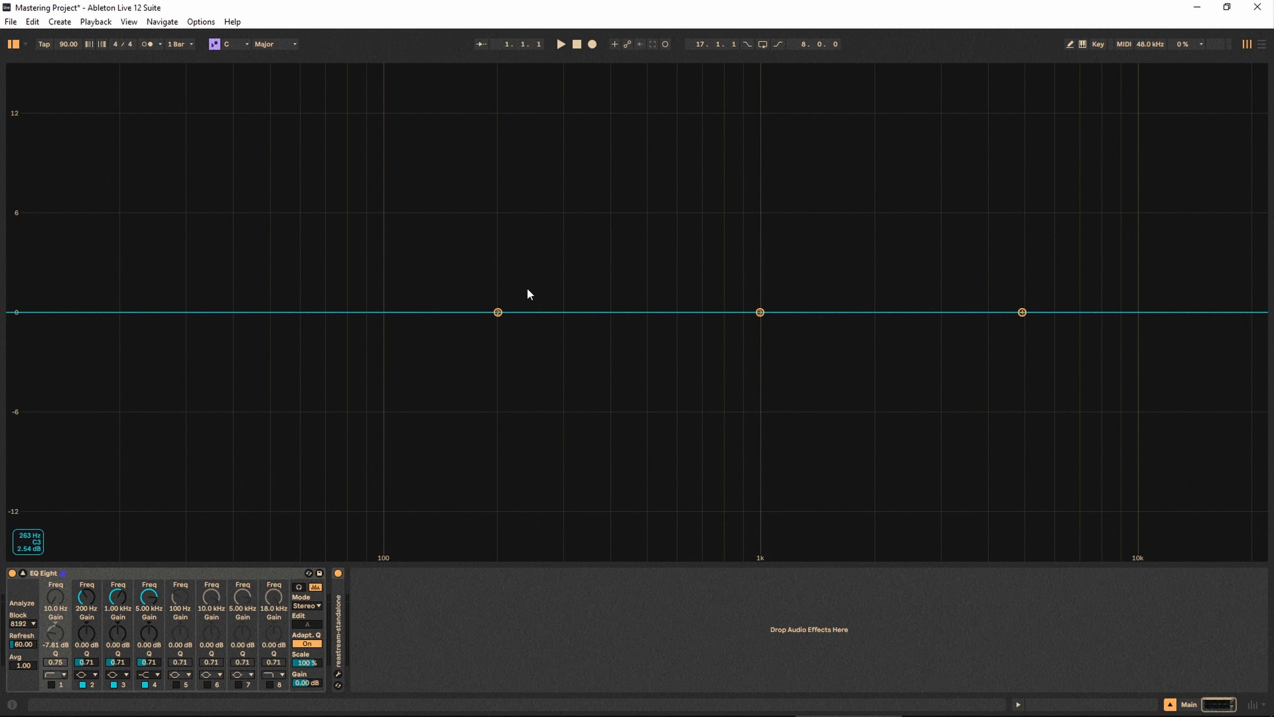
pyautogui.moveTo(499, 311); pyautogui.dragTo(389, 282)
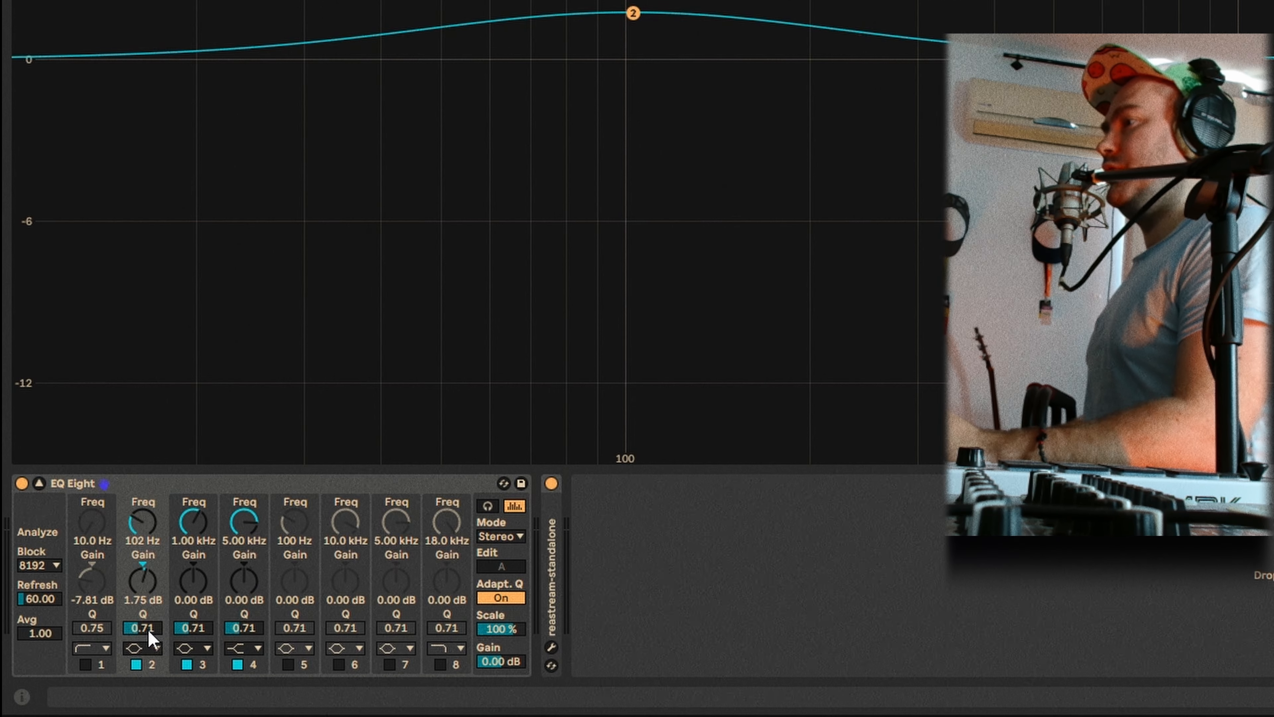
pyautogui.moveTo(159, 629); pyautogui.dragTo(225, 548)
pyautogui.moveTo(636, 20); pyautogui.dragTo(616, 14)
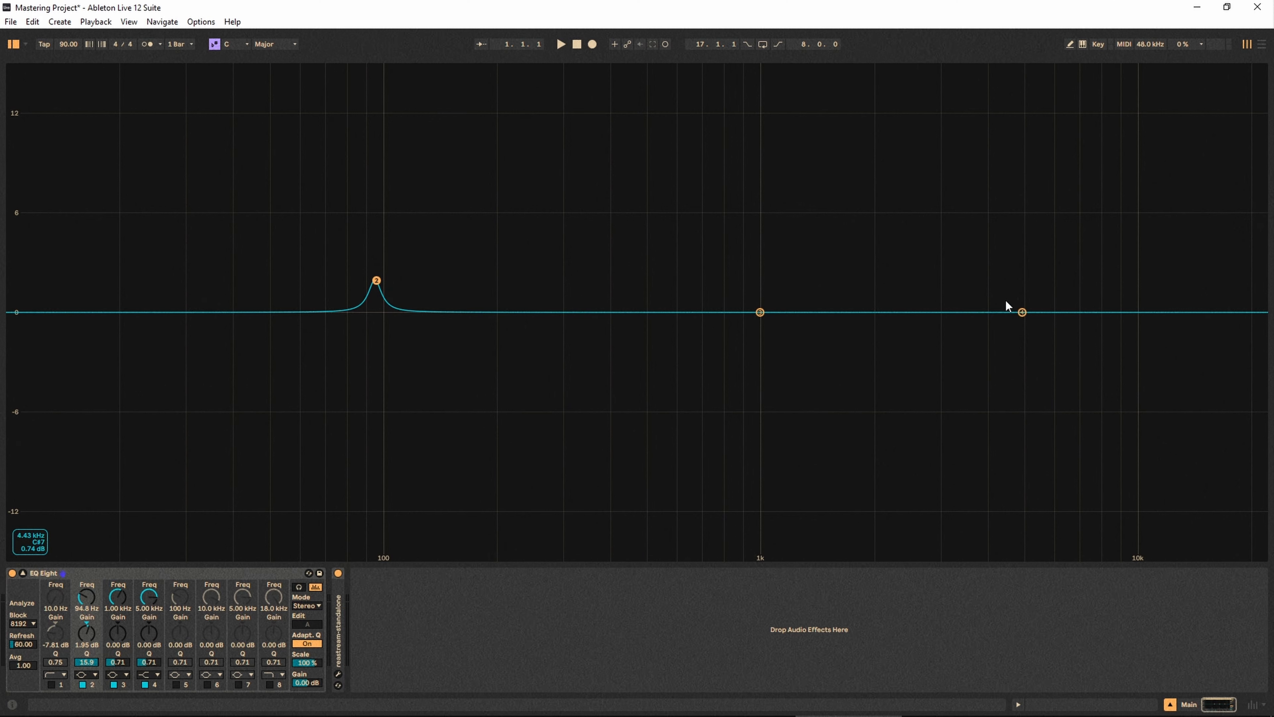
# Raise EQ Eight's band 4 shelf to about 1.38 dB at 3.56 kHz, then fine-tune band 2 to about 93.2 Hz and 1.99 dB during playback.
pyautogui.moveTo(1022, 313); pyautogui.dragTo(967, 289)
pyautogui.press('space')
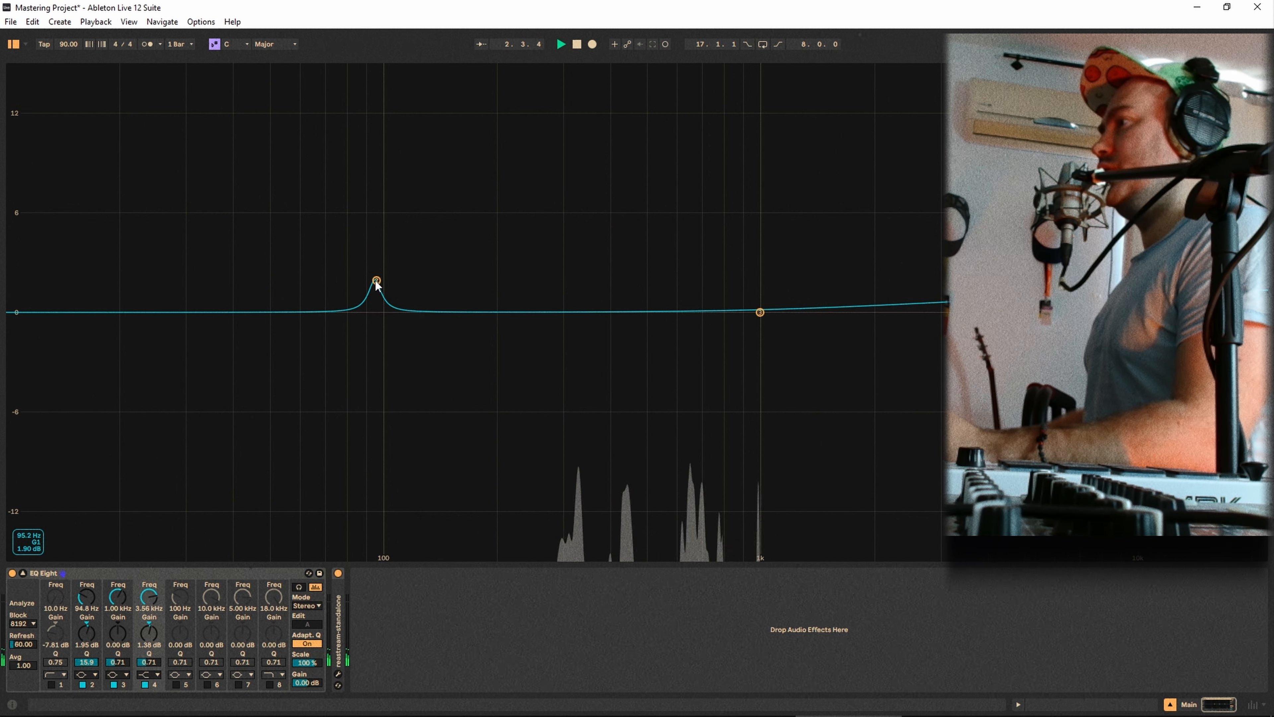
pyautogui.moveTo(390, 286); pyautogui.dragTo(387, 285)
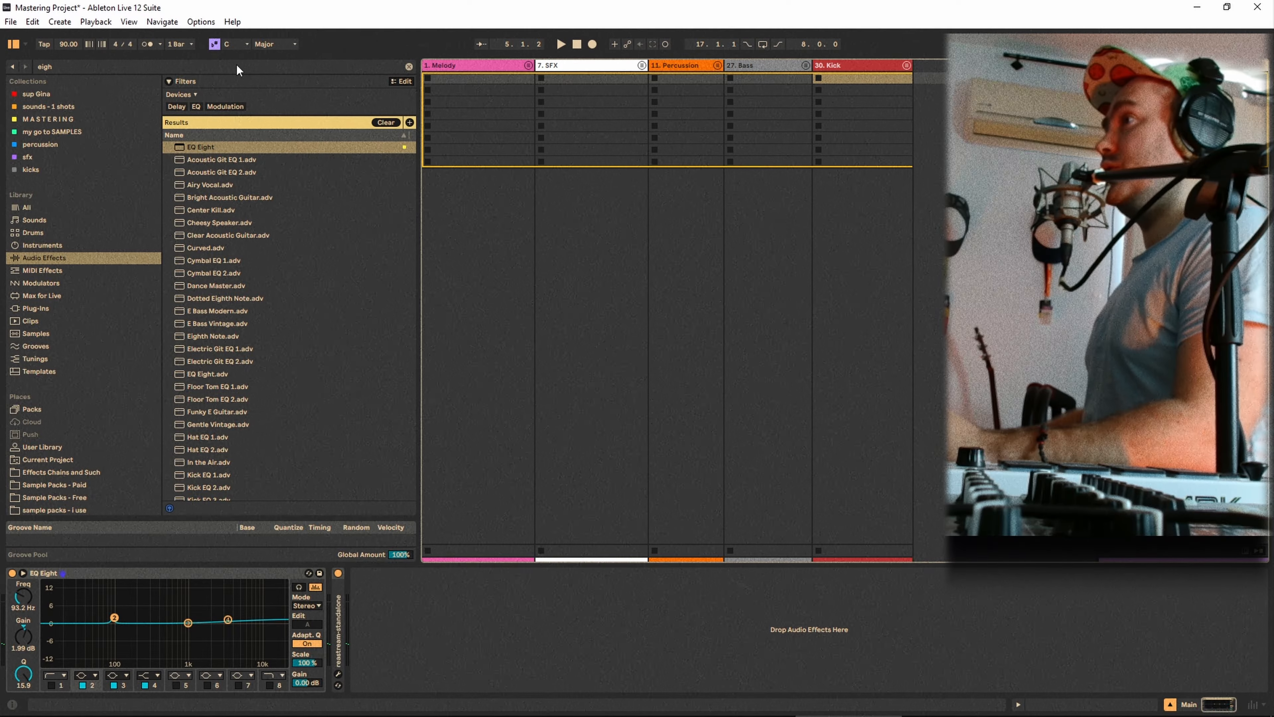
# Search the browser for "comp", add the Compressor after EQ Eight, and show its transfer curve.
pyautogui.click(237, 65)
pyautogui.hotkey('ctrl', 'a')
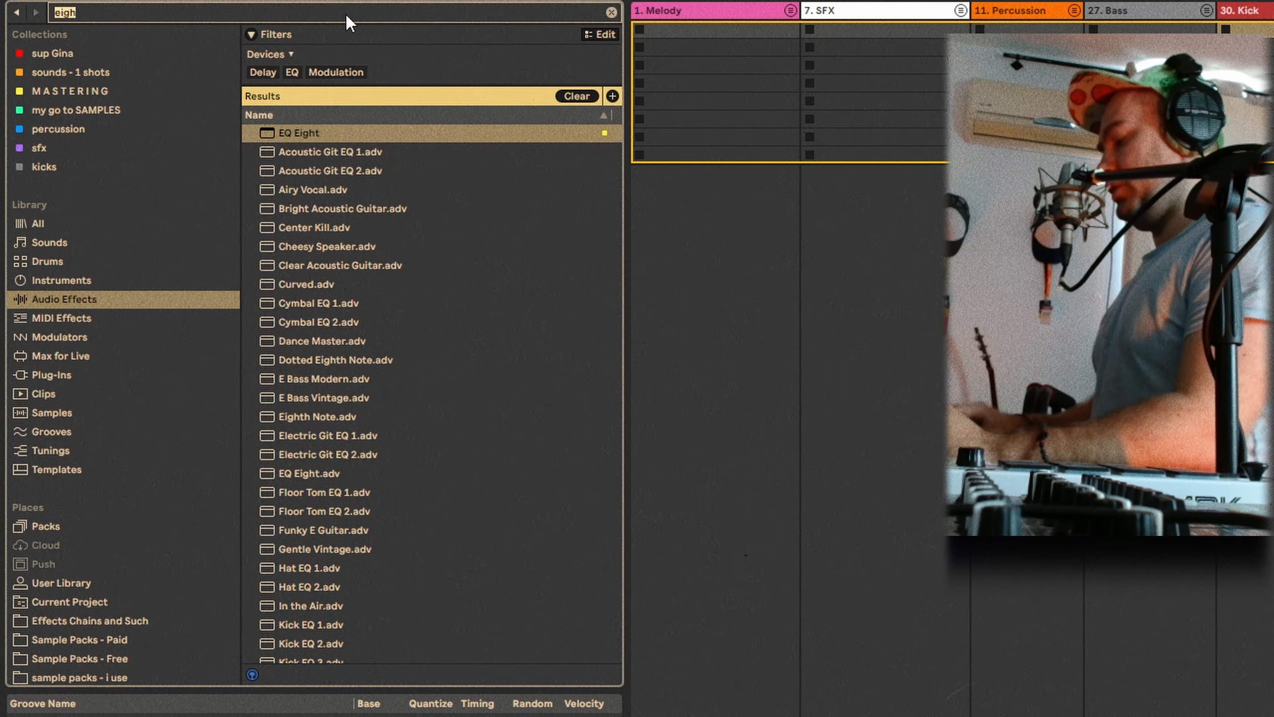
pyautogui.write('comp')
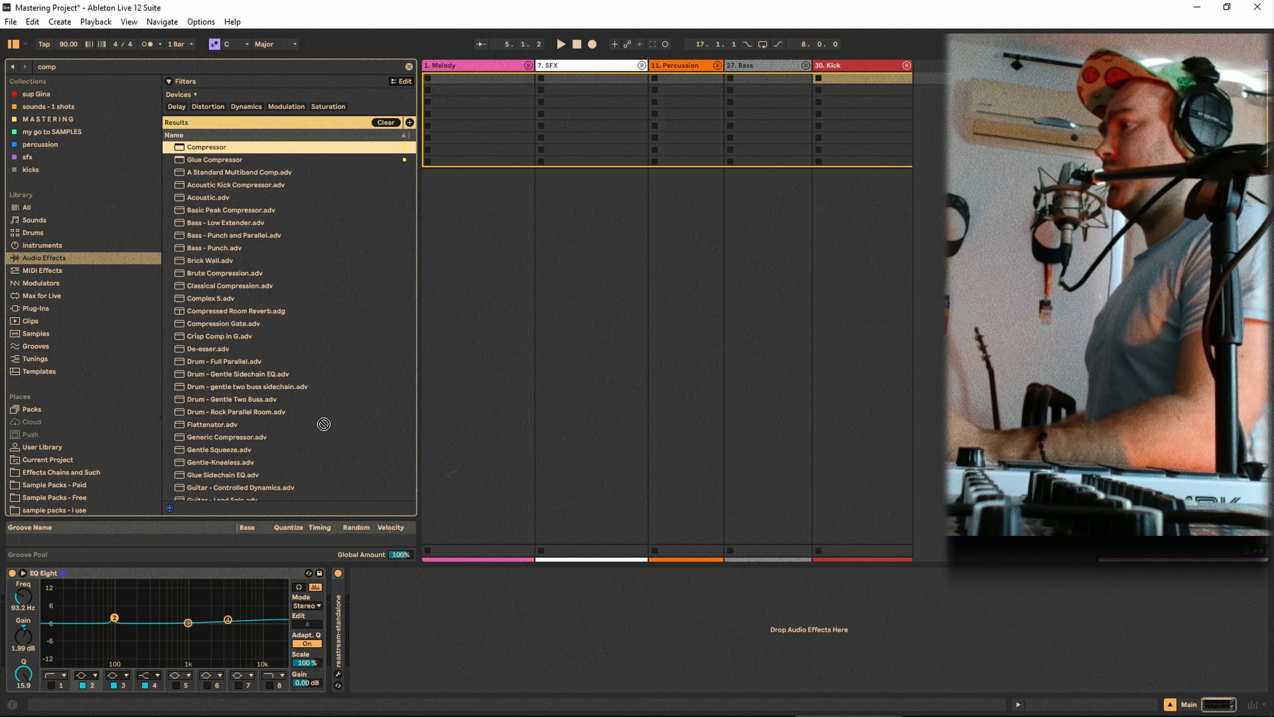
pyautogui.moveTo(323, 424); pyautogui.dragTo(332, 640)
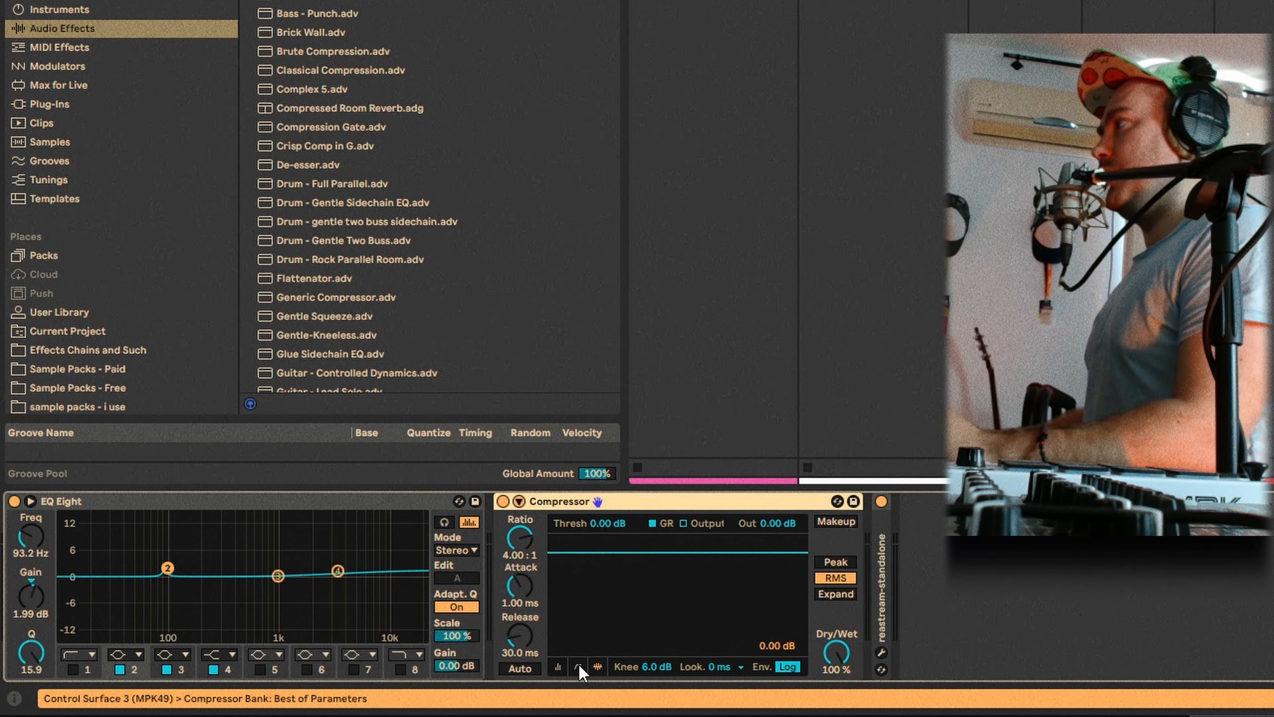
pyautogui.click(578, 664)
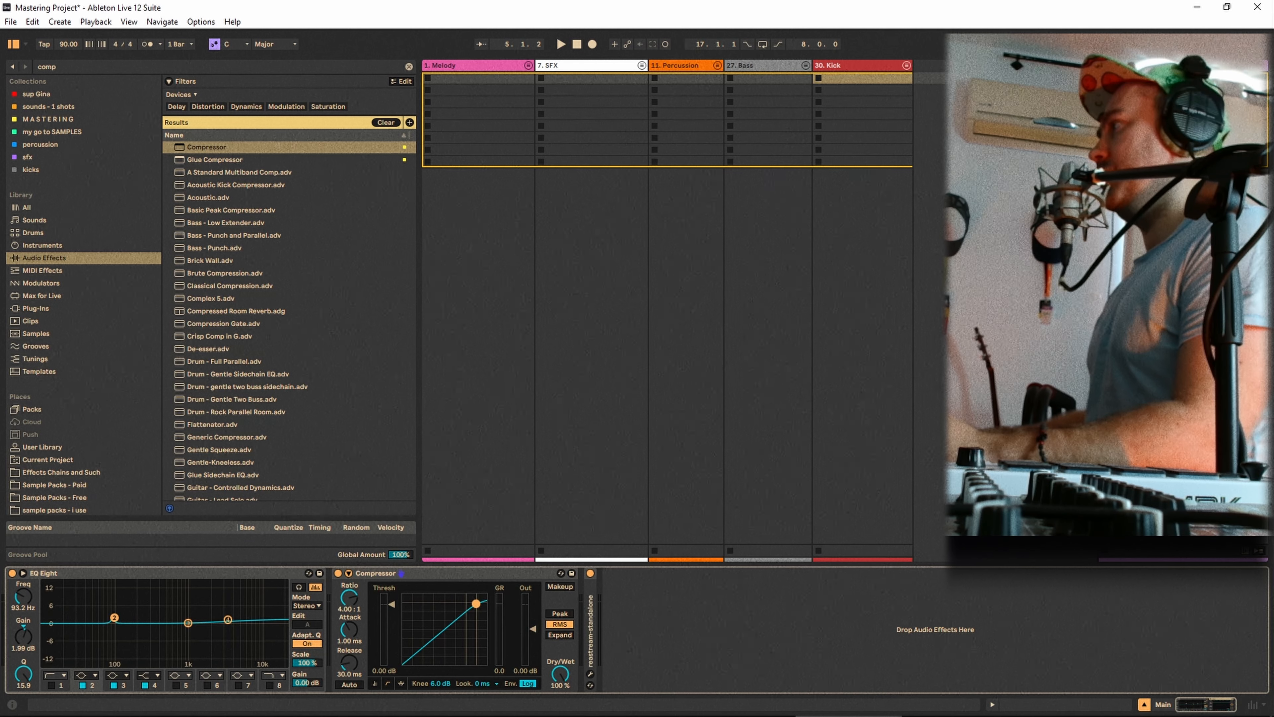
# Switch to the Arrangement view at the Drop marker and lower the Compressor's threshold to about -27.6 dB with a 13 dB knee.
pyautogui.press('Tab')
pyautogui.click(587, 185)
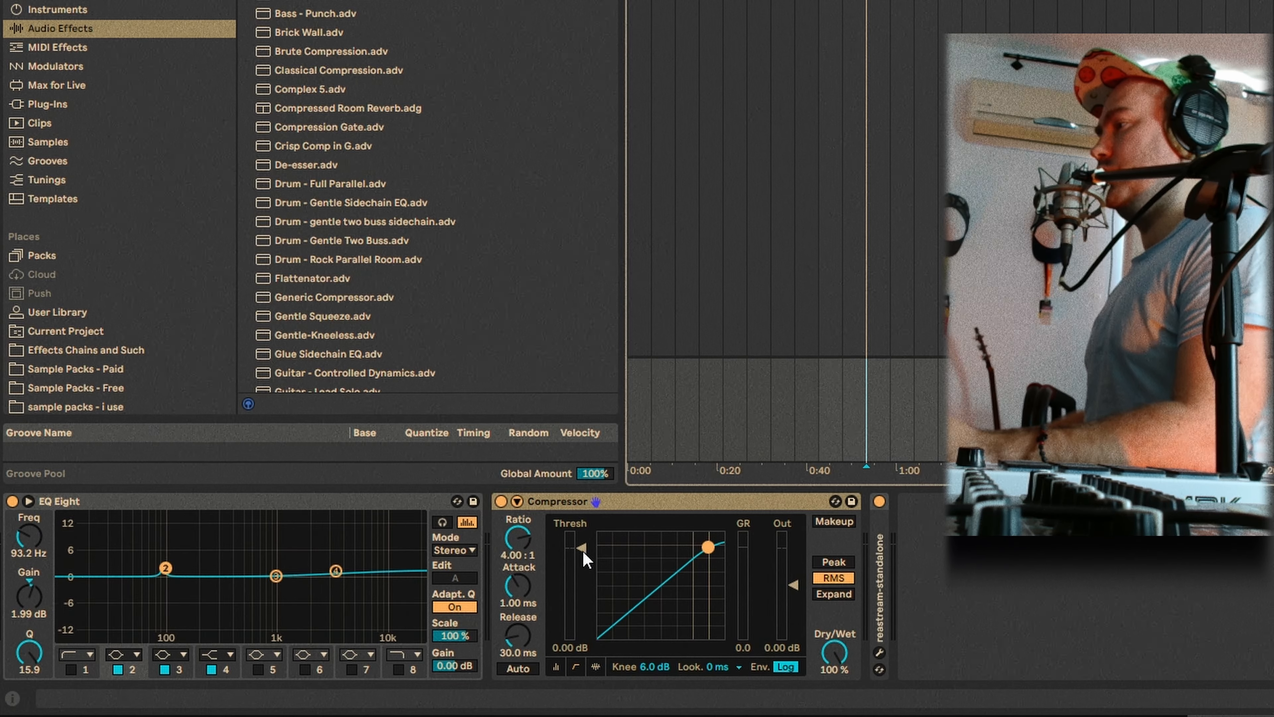
pyautogui.moveTo(581, 546); pyautogui.dragTo(581, 619)
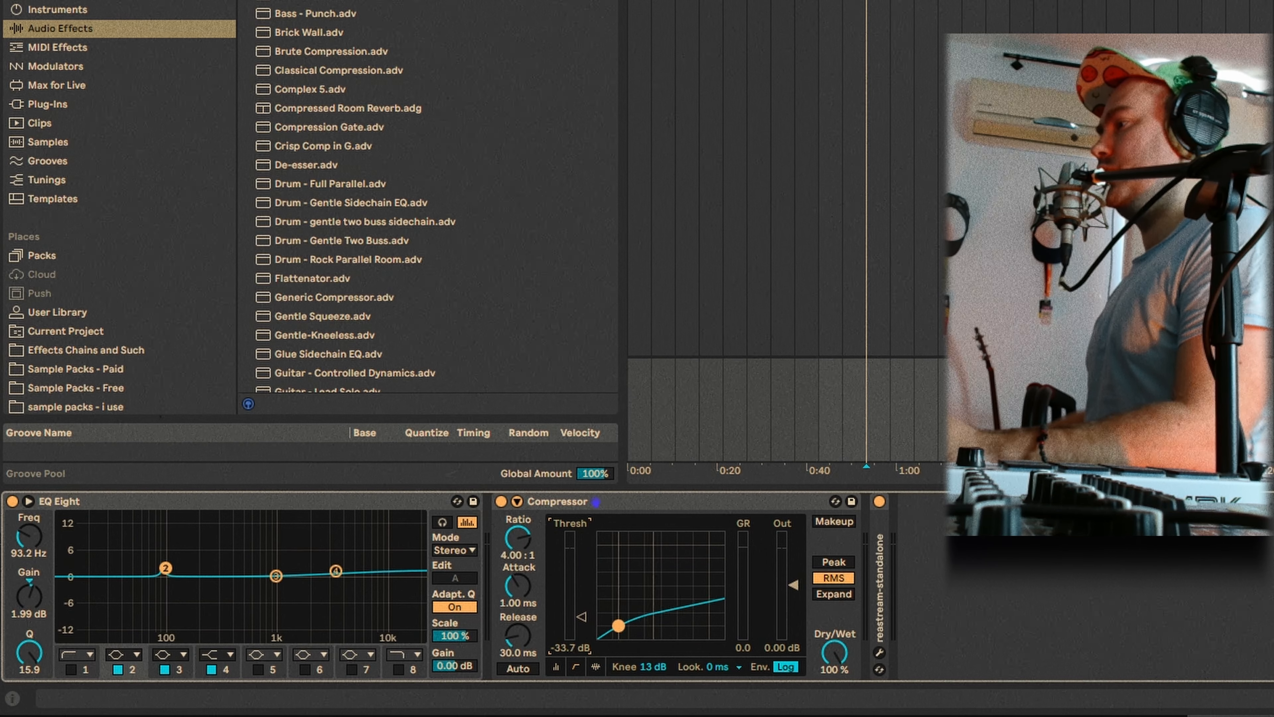
pyautogui.moveTo(581, 614); pyautogui.dragTo(584, 609)
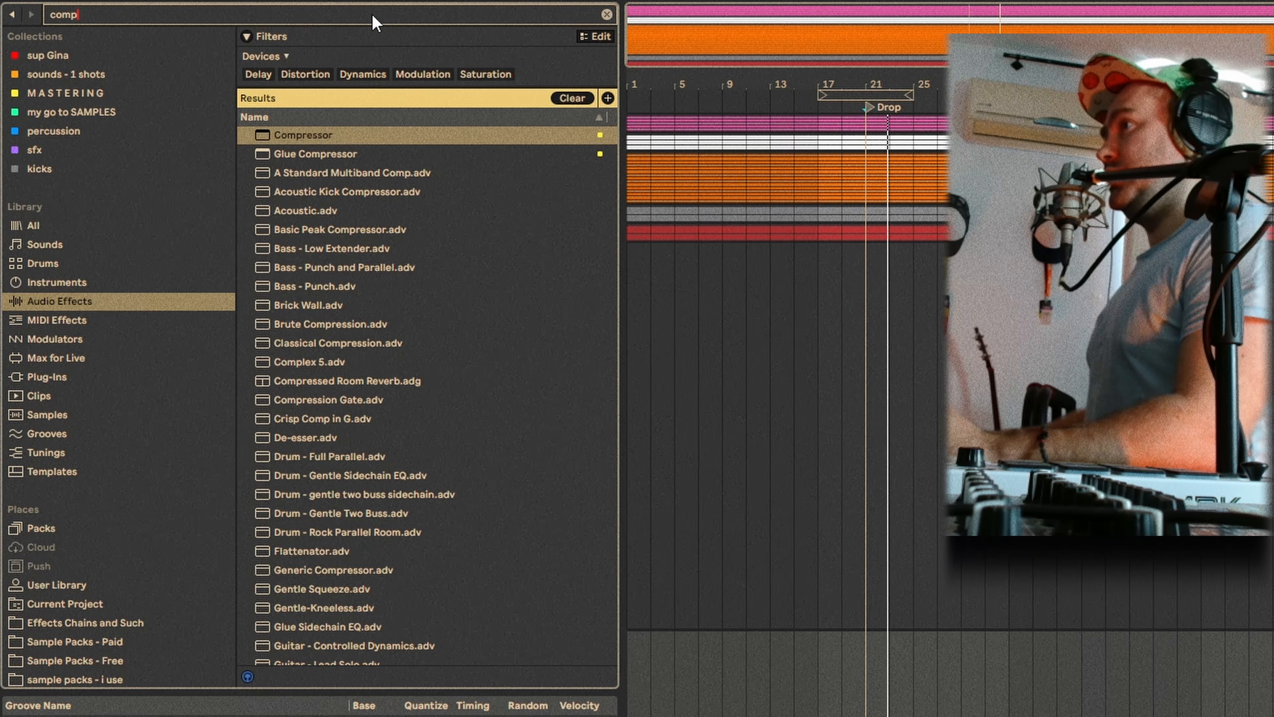
# Search the browser for "limite" and add the Limiter after the Compressor.
pyautogui.click(373, 22)
pyautogui.write('limite')
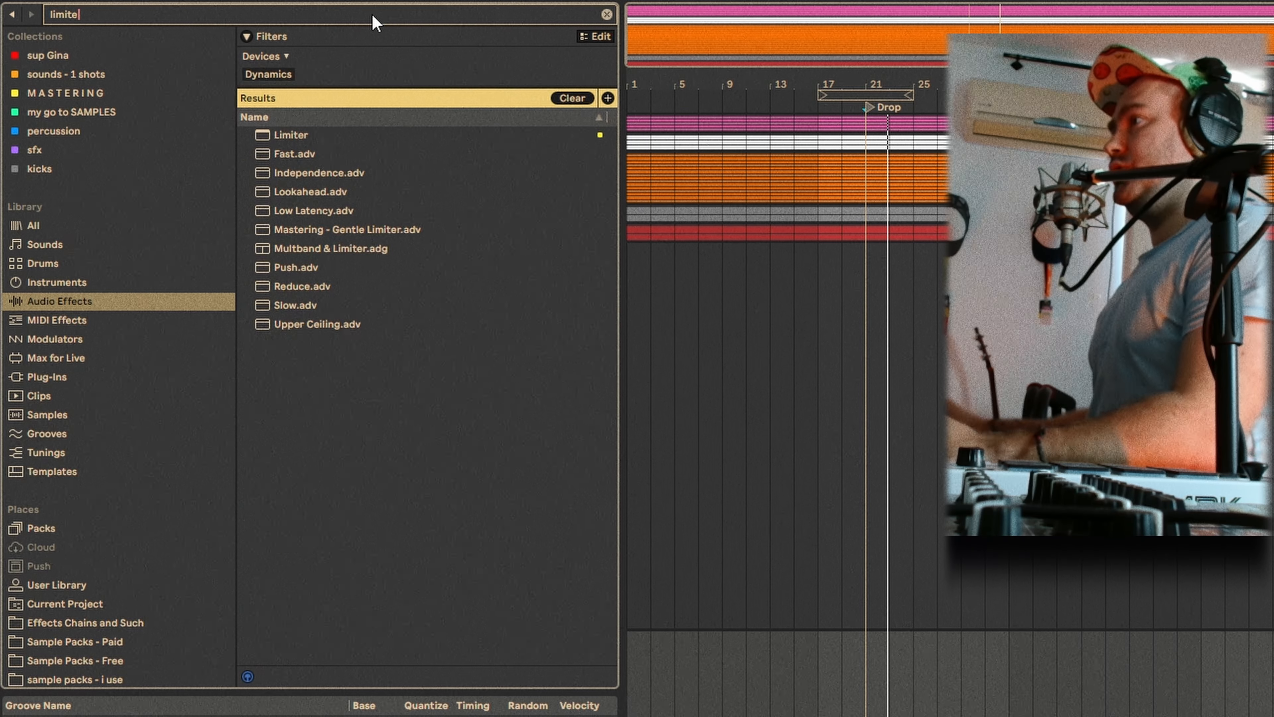
pyautogui.moveTo(281, 134); pyautogui.dragTo(583, 603)
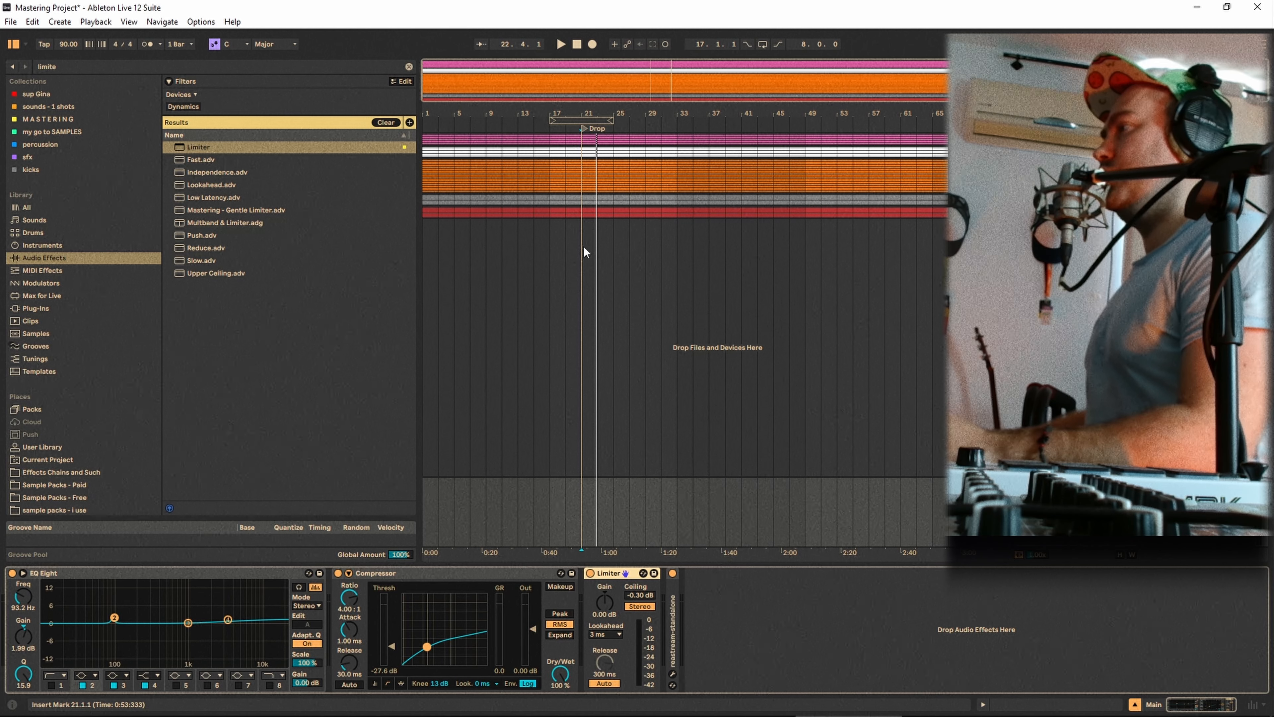
# Audition the track from the Drop marker while raising the Limiter's gain, settling it at 14 dB.
pyautogui.click(580, 500)
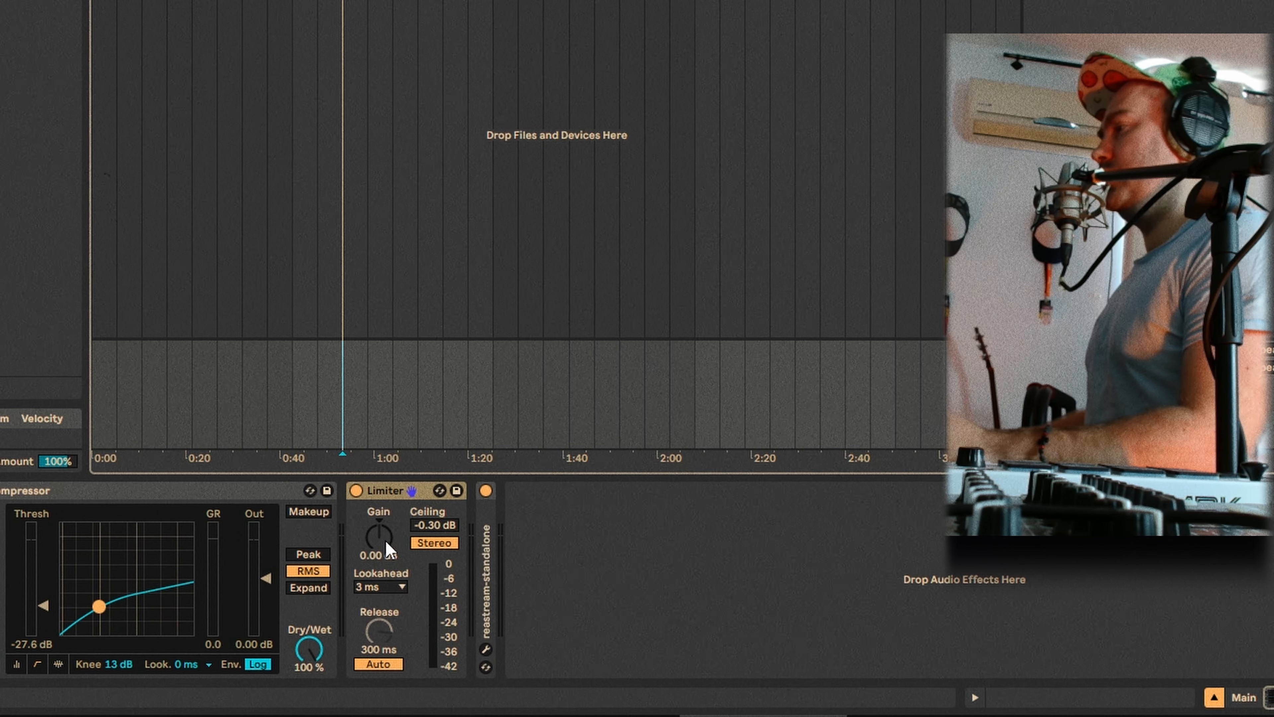
pyautogui.moveTo(388, 549); pyautogui.dragTo(388, 461)
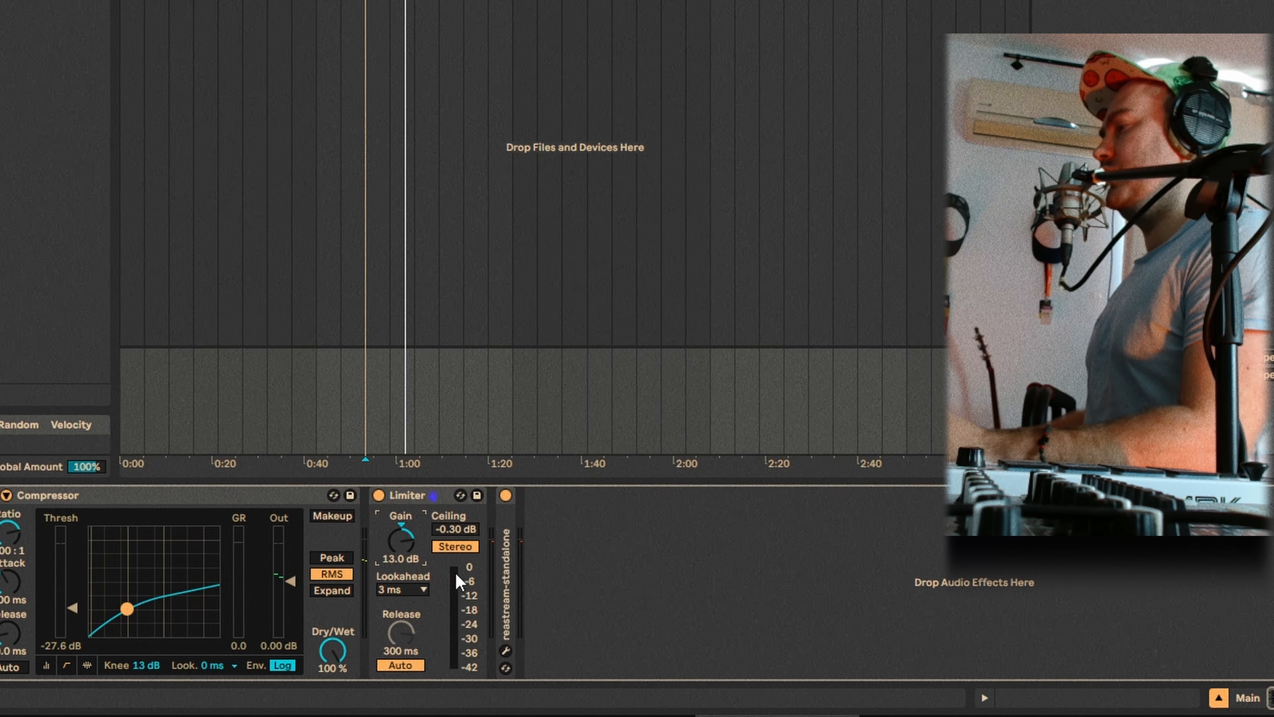
pyautogui.press('space')
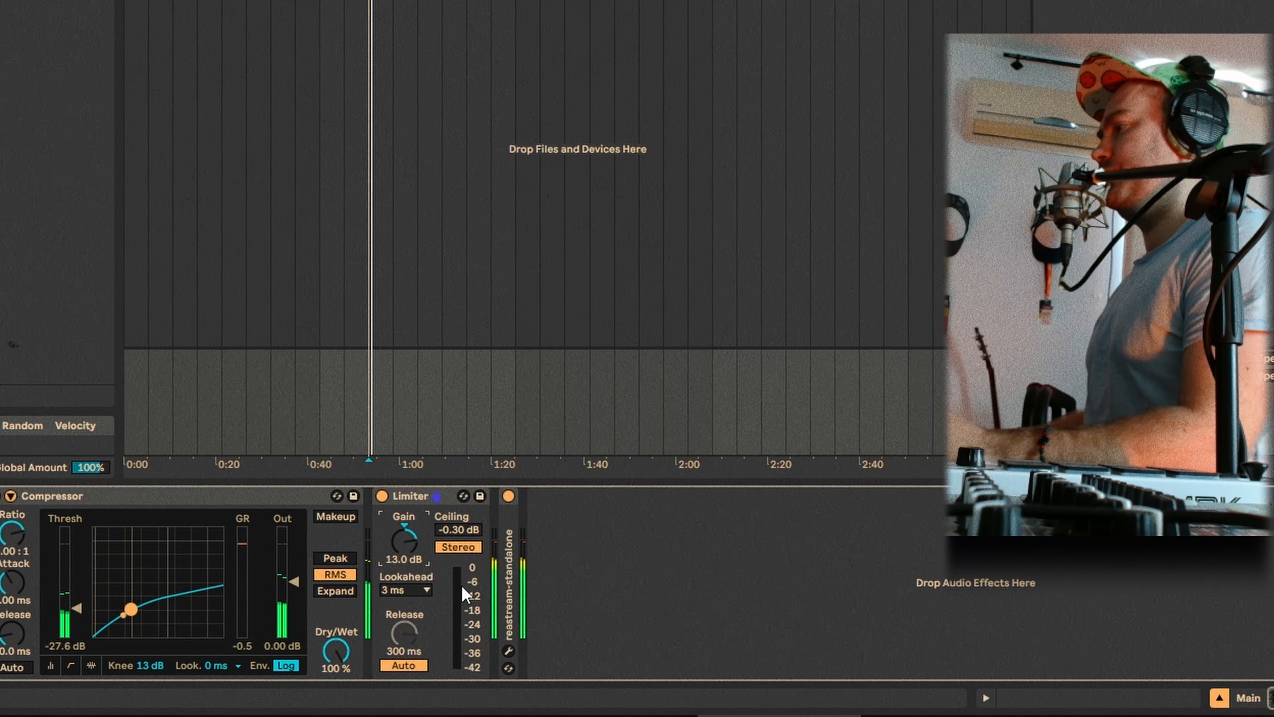
pyautogui.moveTo(407, 545); pyautogui.dragTo(407, 538)
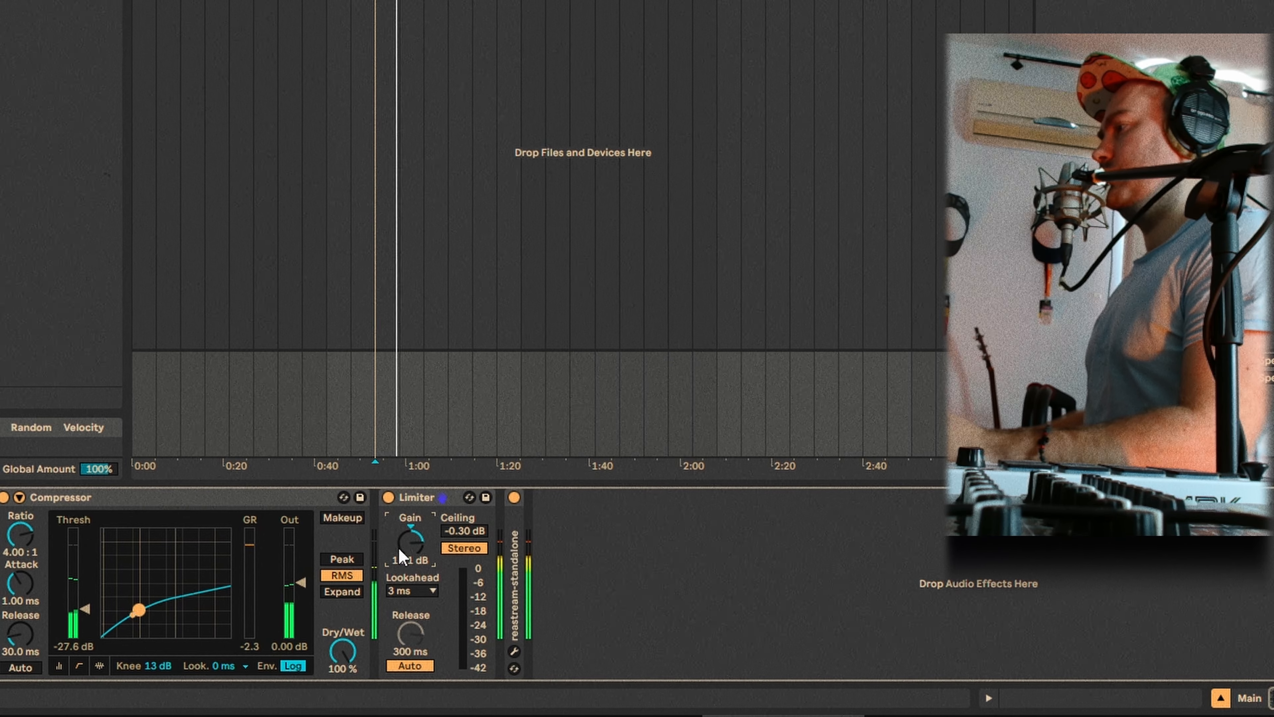
pyautogui.moveTo(416, 549); pyautogui.dragTo(417, 545)
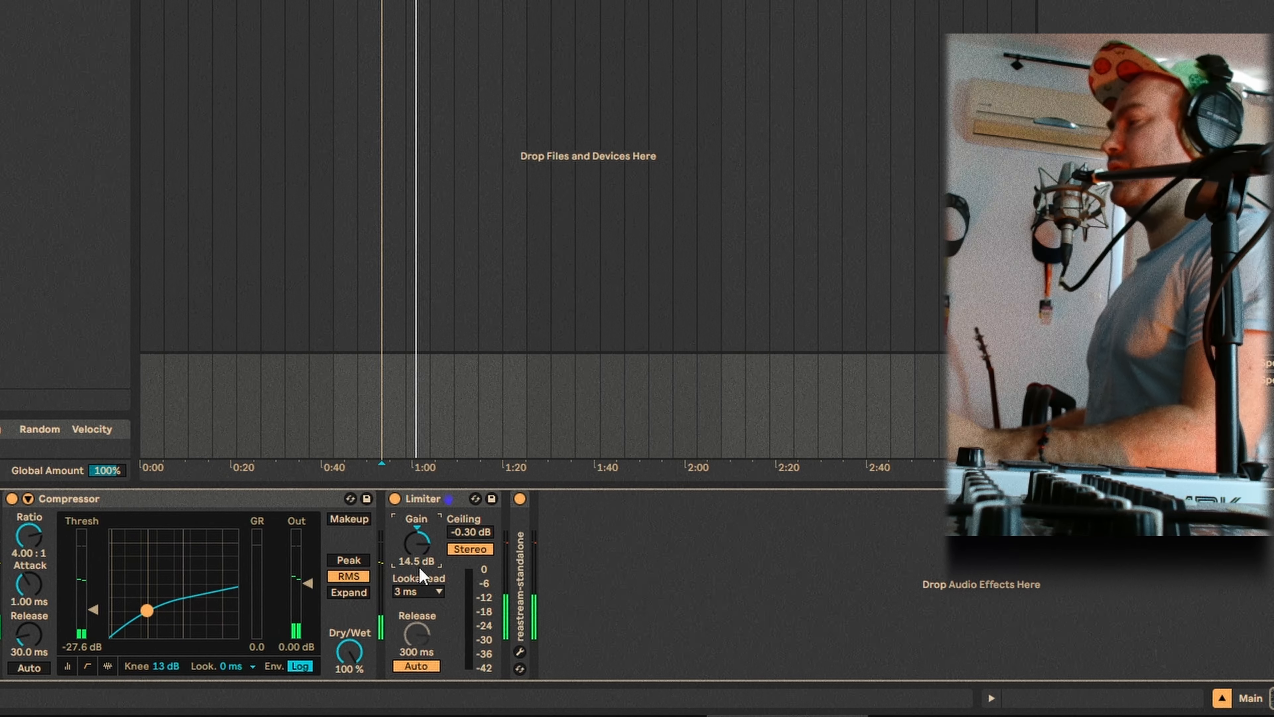
pyautogui.moveTo(424, 548); pyautogui.dragTo(424, 555)
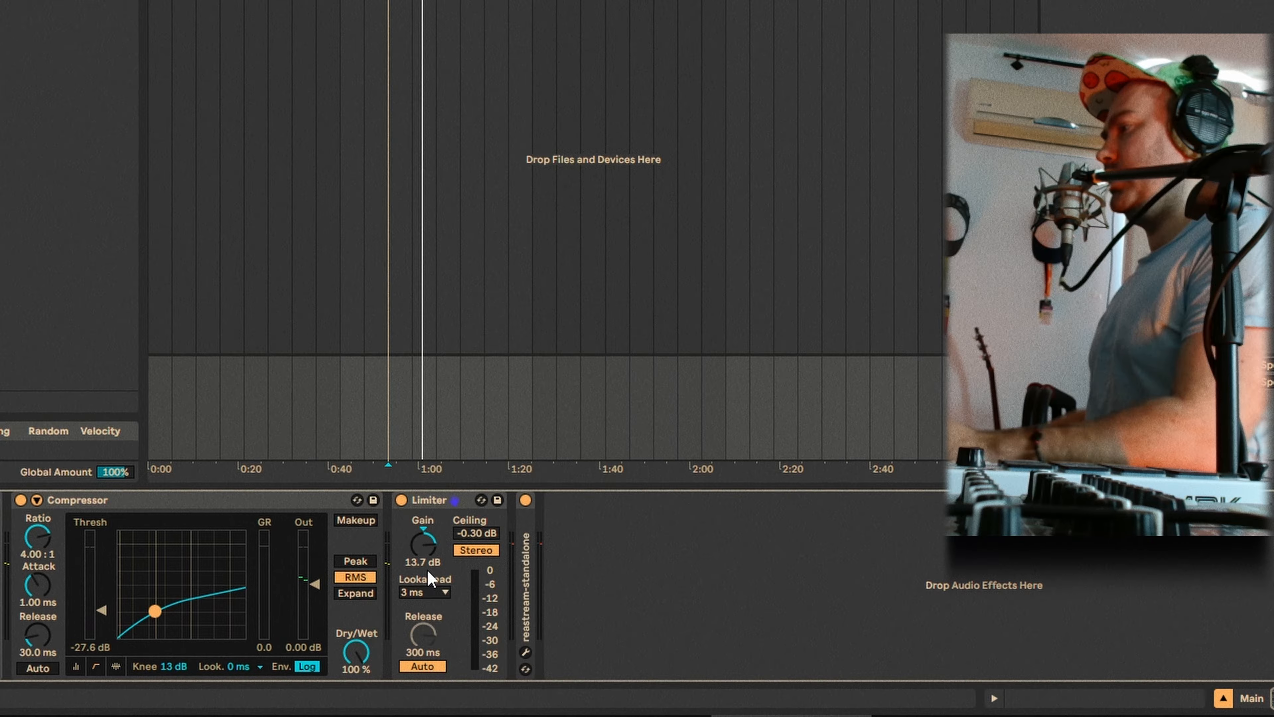
pyautogui.write('14')
pyautogui.press('Return')
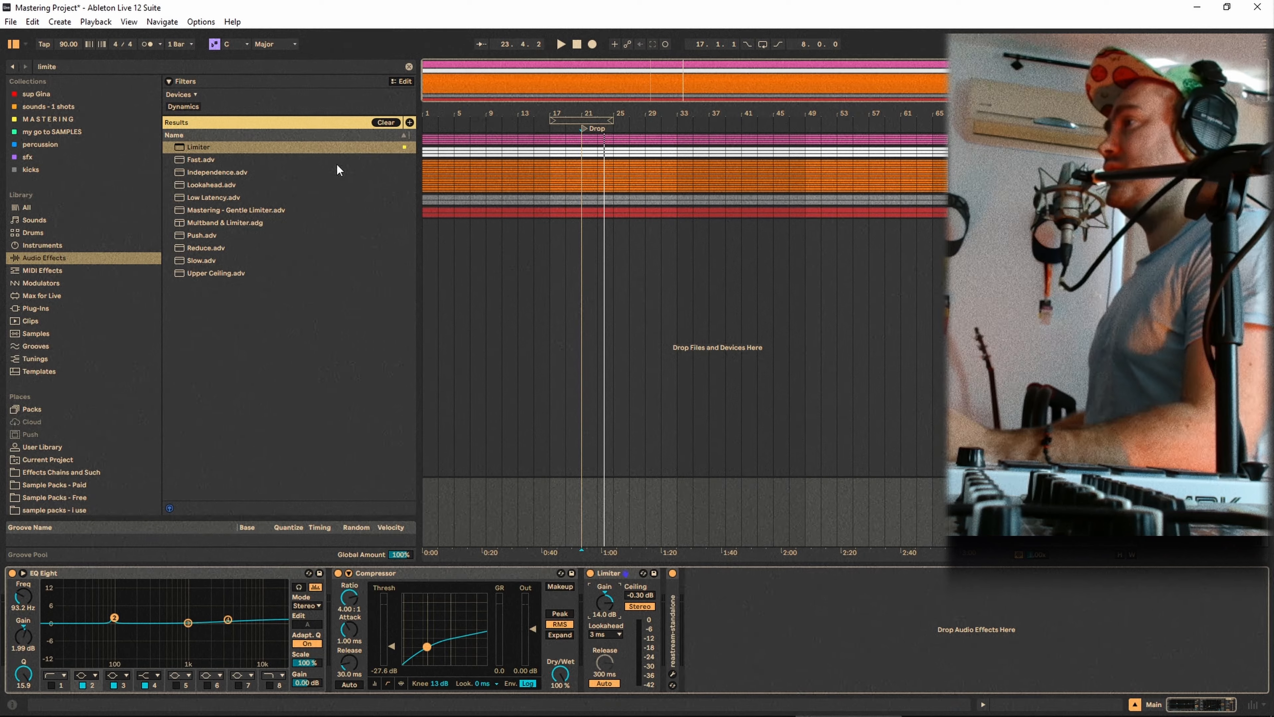
# Search the browser for "uti", add Utility after the Limiter, and set its stereo width to 110 %.
pyautogui.click(283, 62)
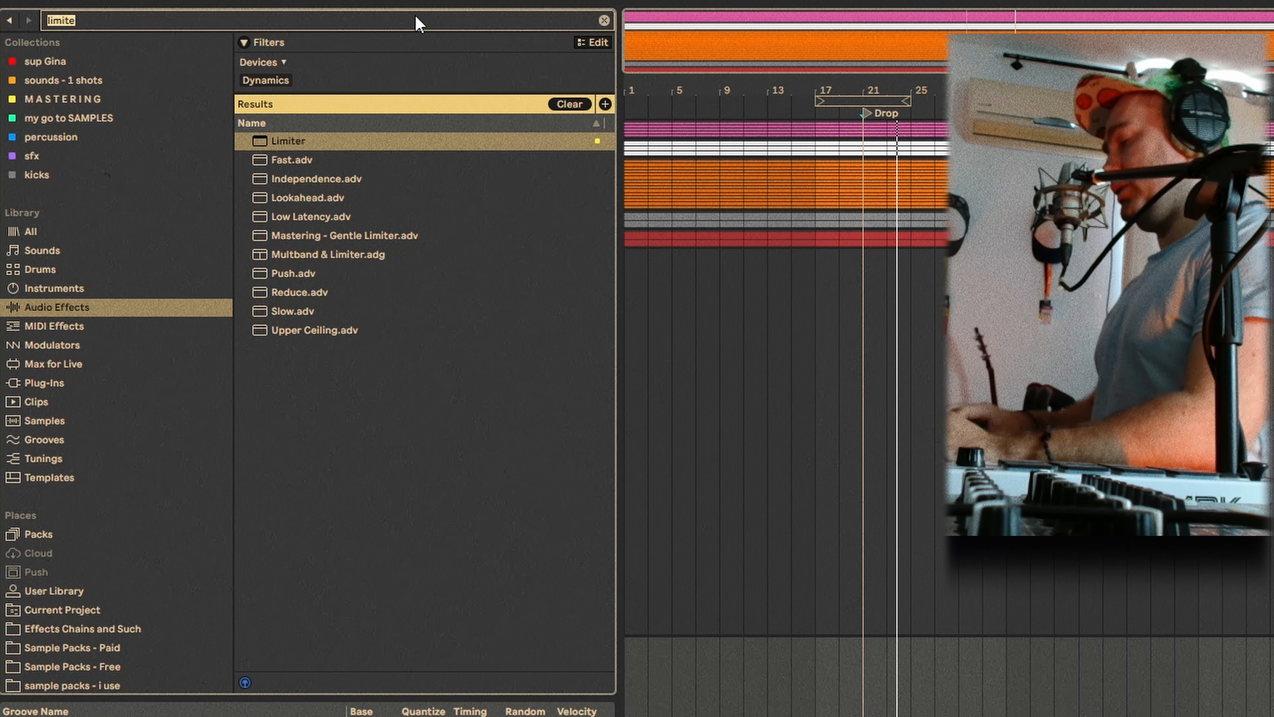
pyautogui.write('uti')
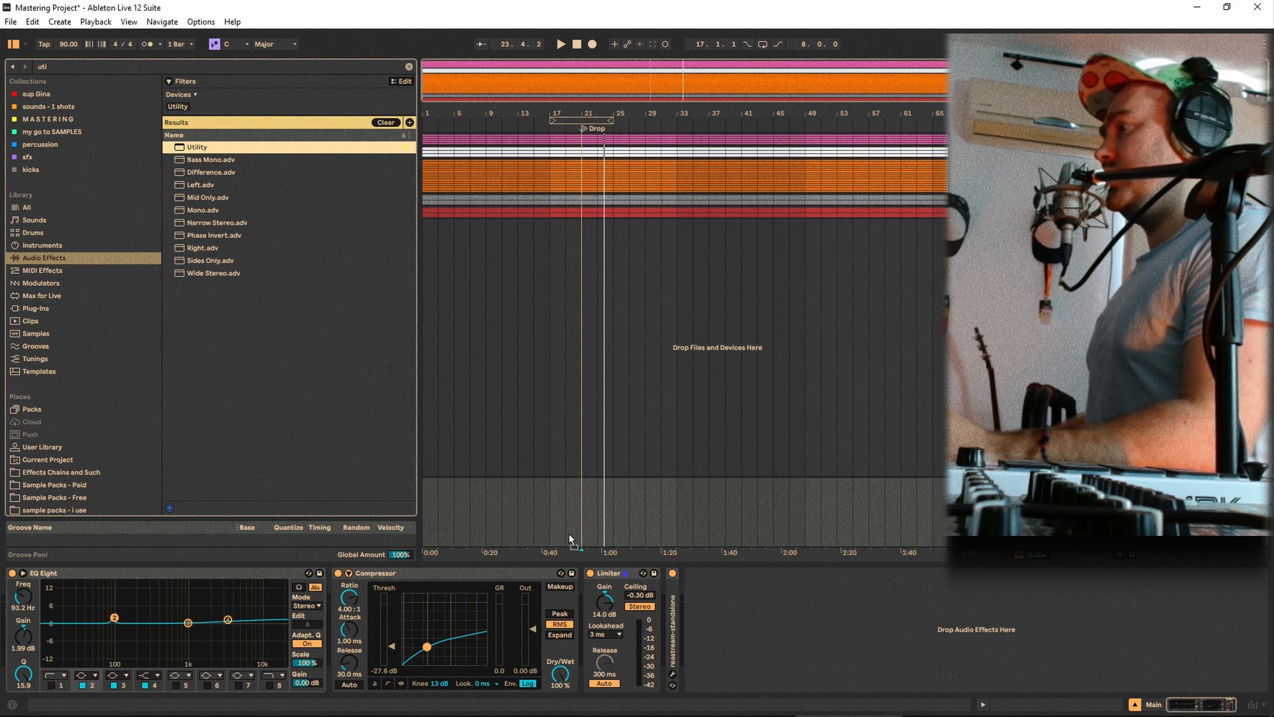
pyautogui.moveTo(666, 600); pyautogui.dragTo(699, 620)
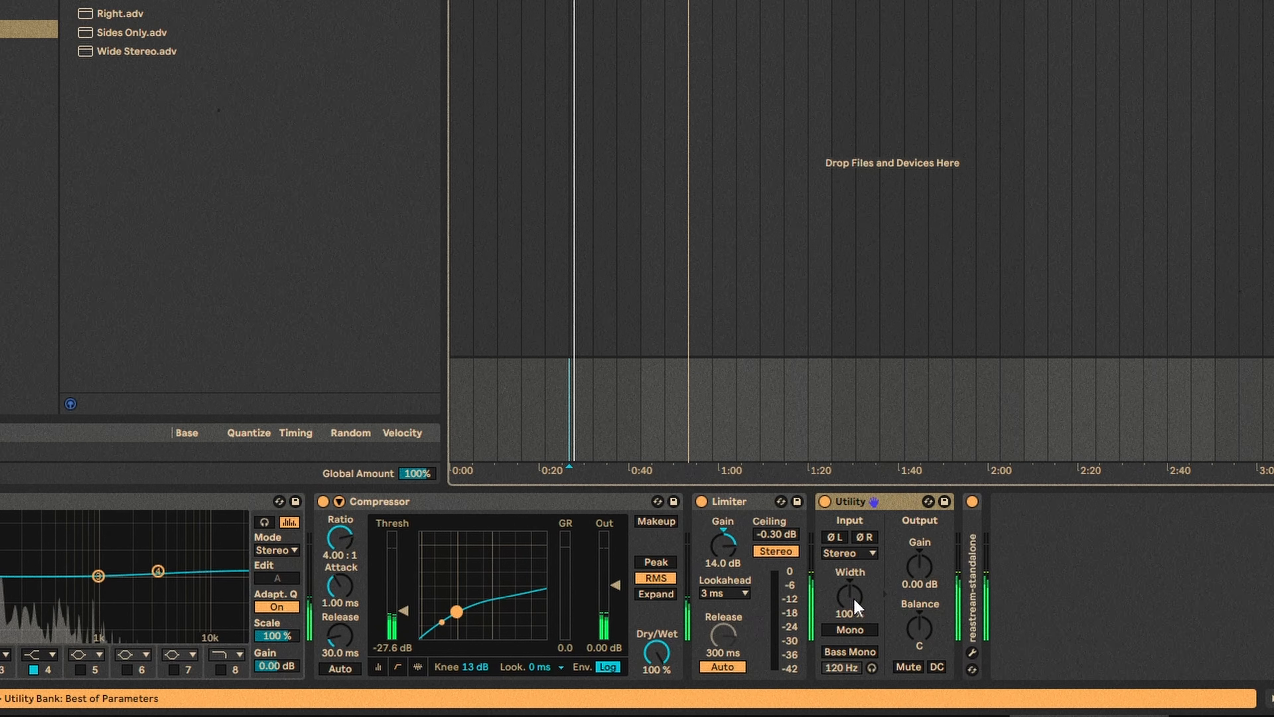
pyautogui.moveTo(691, 641); pyautogui.dragTo(691, 636)
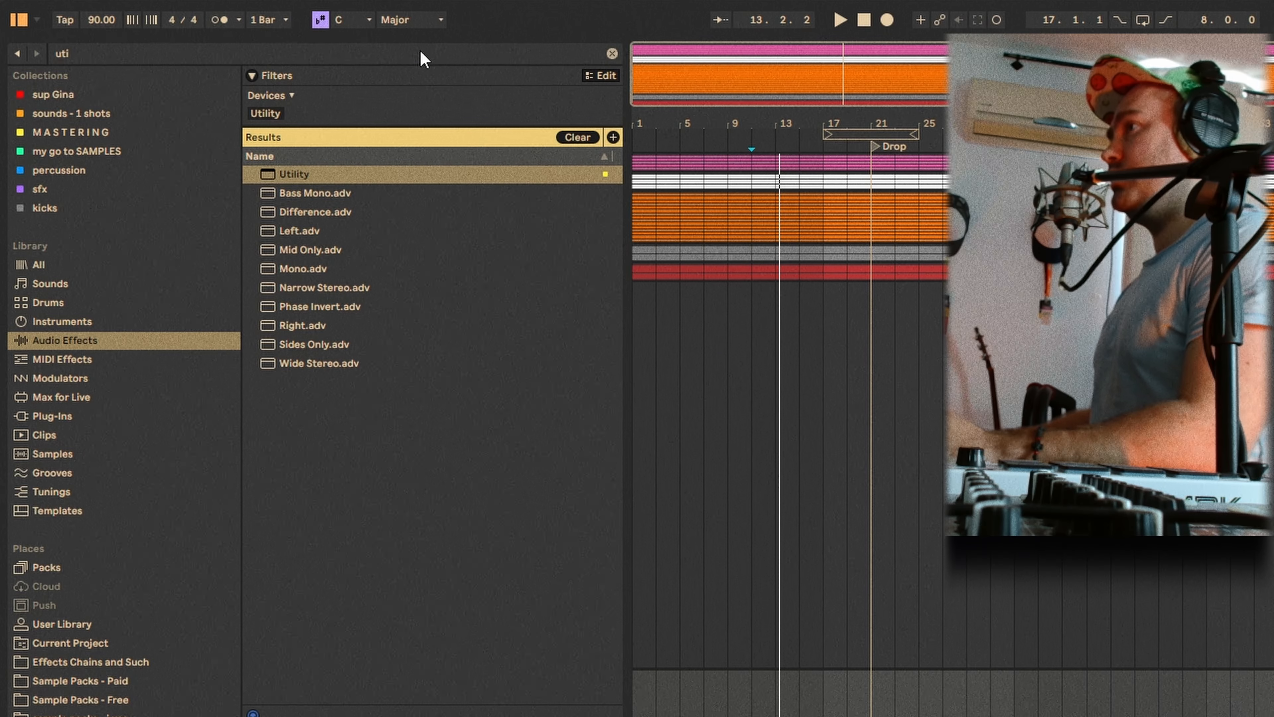
# Search the browser for "eigh" and add a second EQ Eight after Utility.
pyautogui.press('BackSpace')
pyautogui.press('BackSpace')
pyautogui.press('BackSpace')
pyautogui.write('eigh')
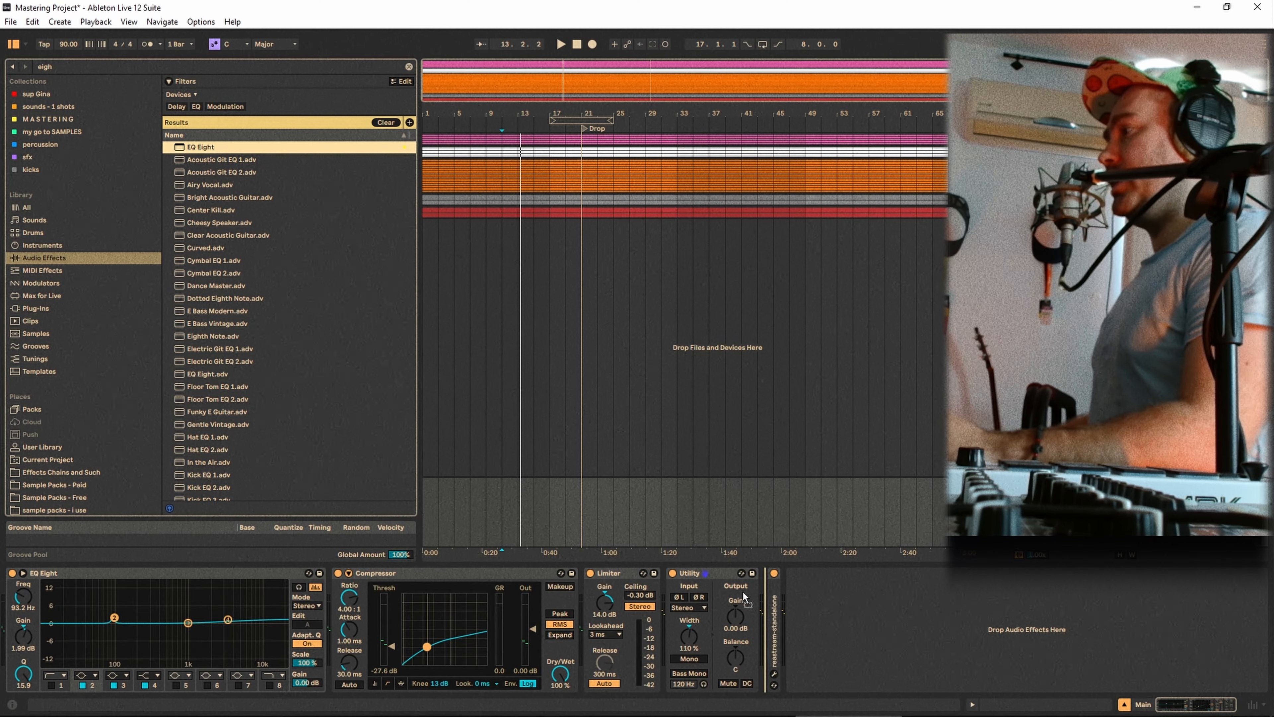
pyautogui.moveTo(744, 597); pyautogui.dragTo(762, 612)
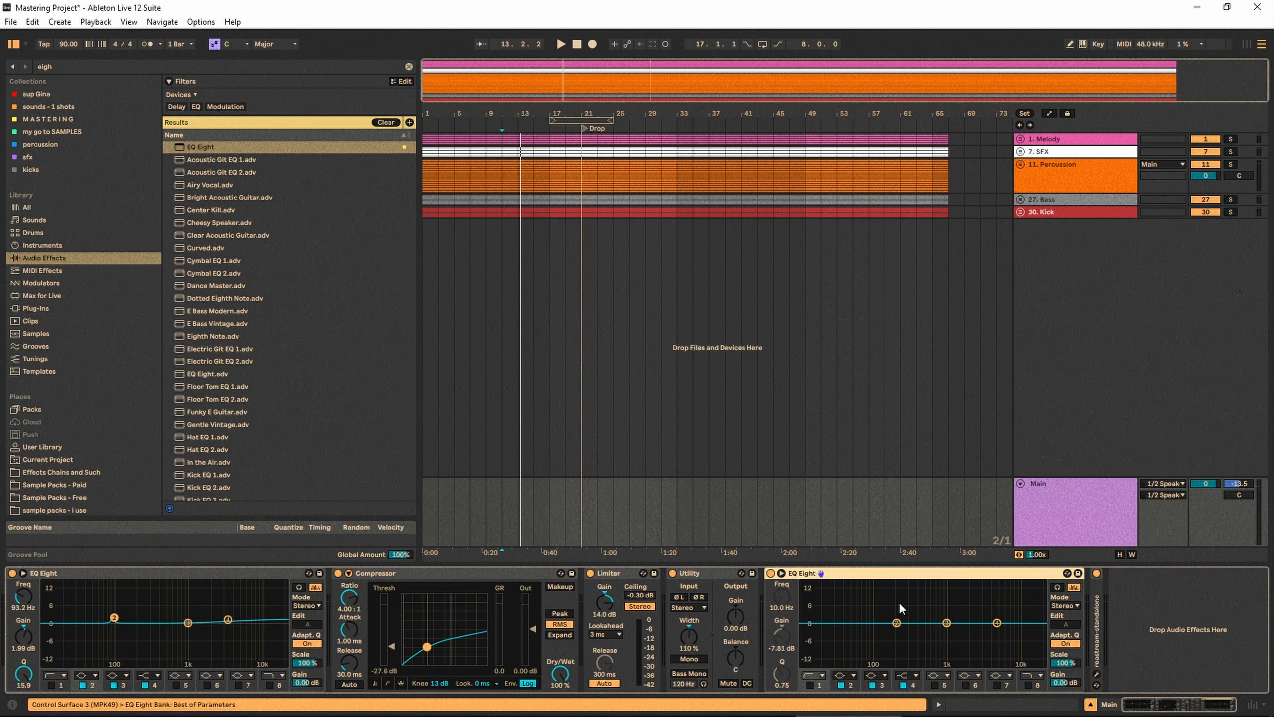
# In the second EQ Eight, cut band 2 about 1.83 dB at 33.9 Hz (Q 2.10) and band 3 about 0.65 dB at 408 Hz (Q 4.18).
pyautogui.doubleClick(899, 604)
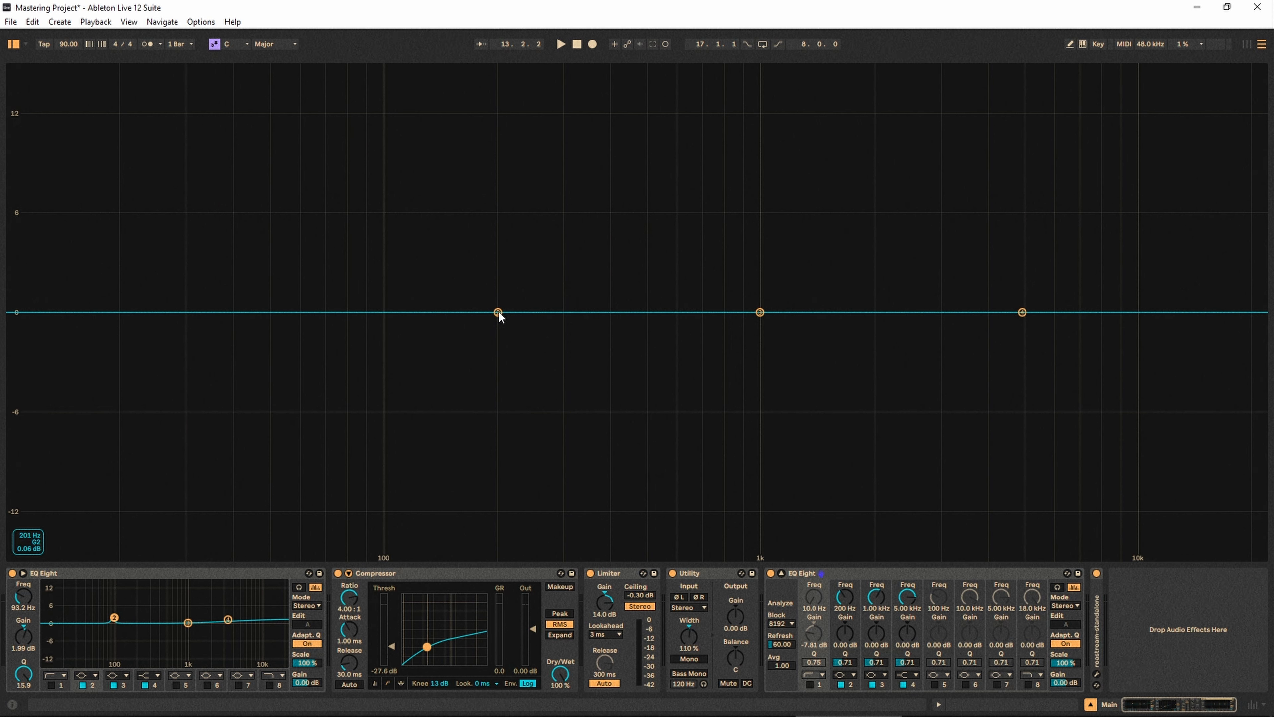
pyautogui.moveTo(497, 313); pyautogui.dragTo(209, 341)
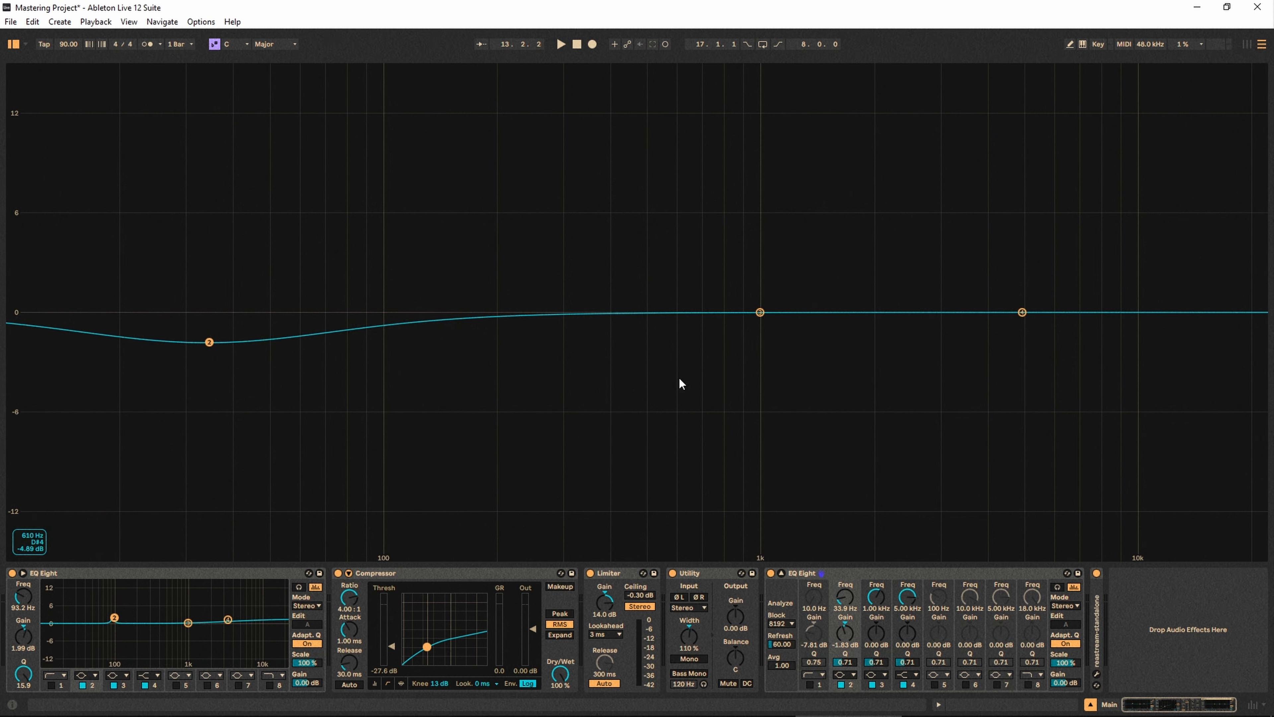
pyautogui.moveTo(759, 311); pyautogui.dragTo(614, 323)
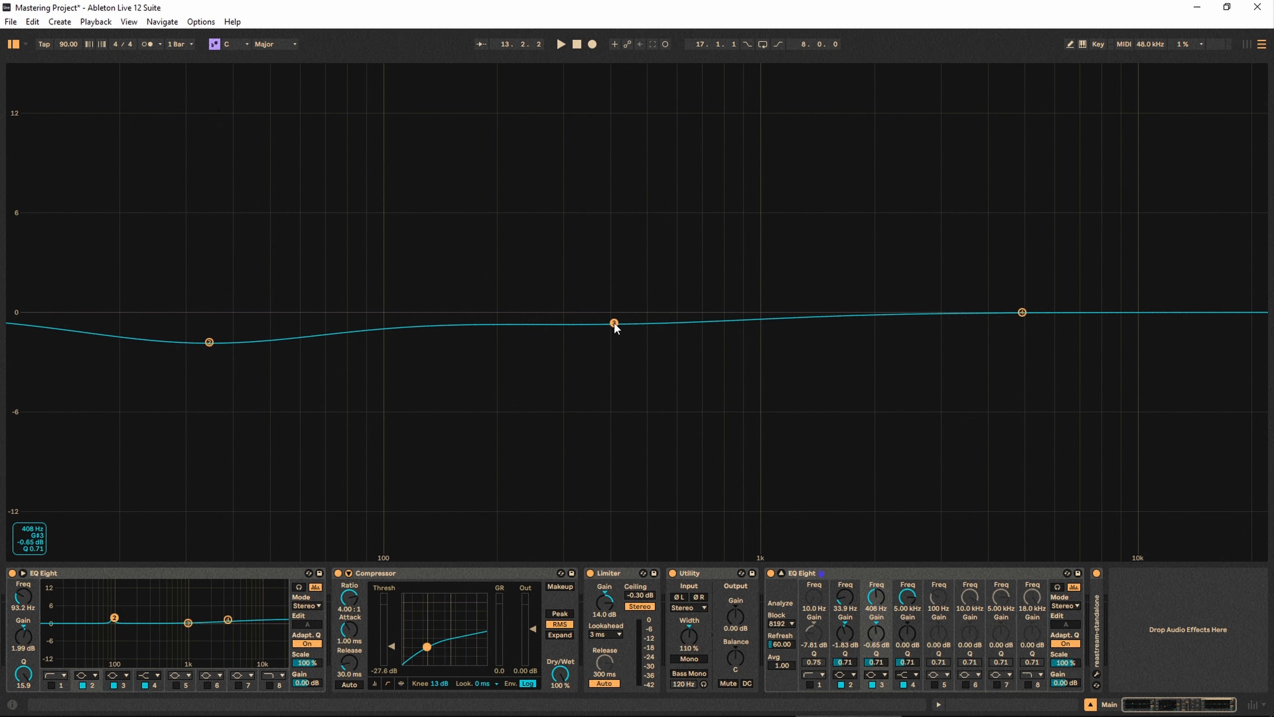
pyautogui.moveTo(849, 662); pyautogui.dragTo(849, 644)
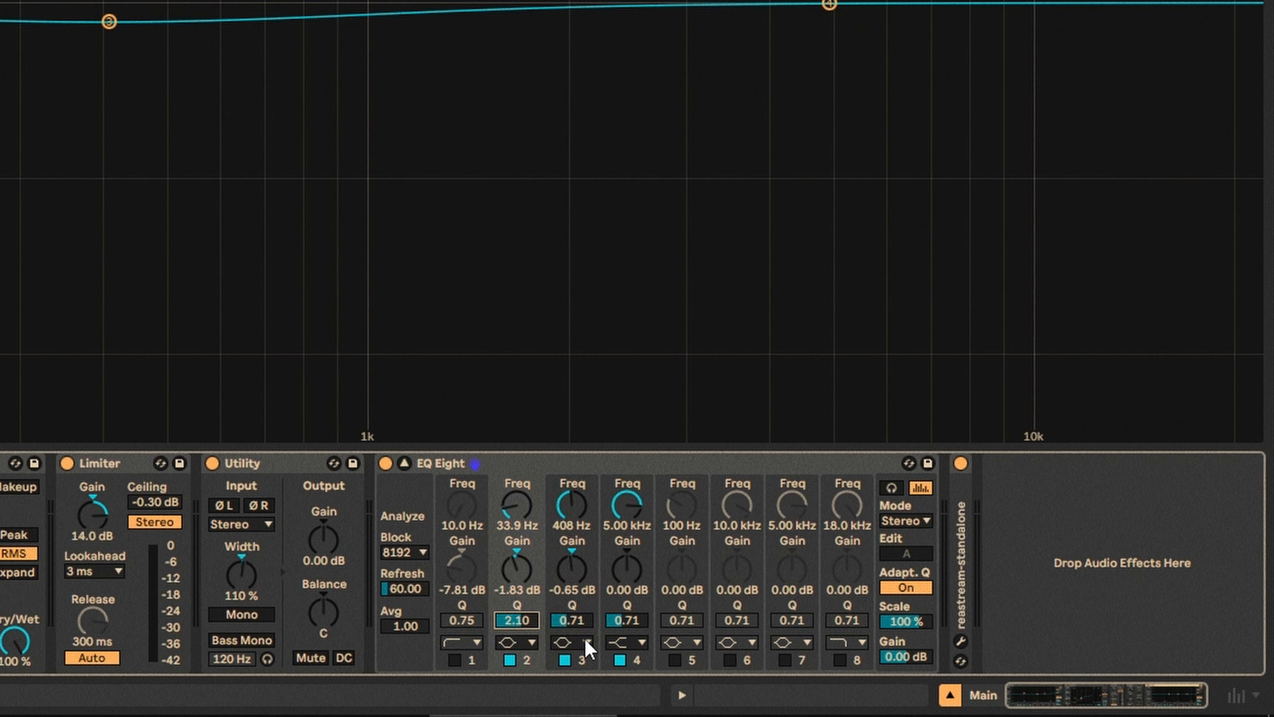
pyautogui.moveTo(571, 621); pyautogui.dragTo(571, 585)
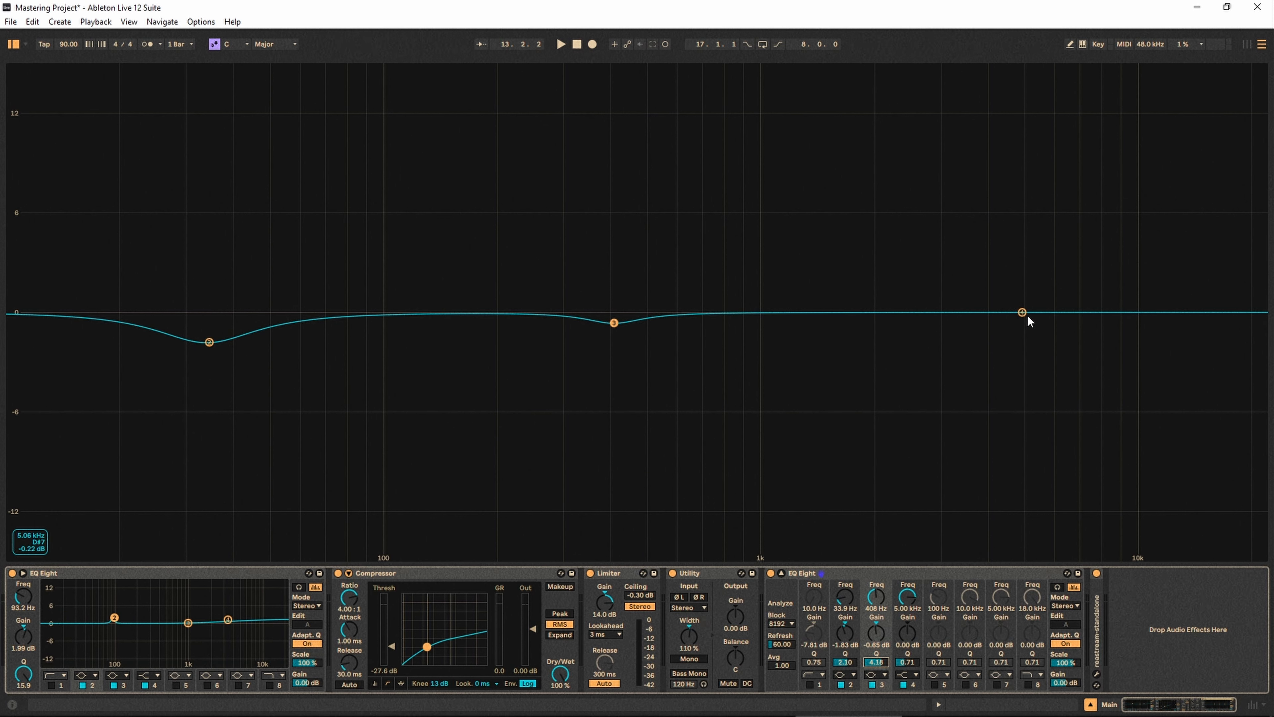
# During playback, refine the second EQ Eight's band 3 to about -1.18 dB at 362 Hz and widen it to Q 1.71.
pyautogui.click(562, 44)
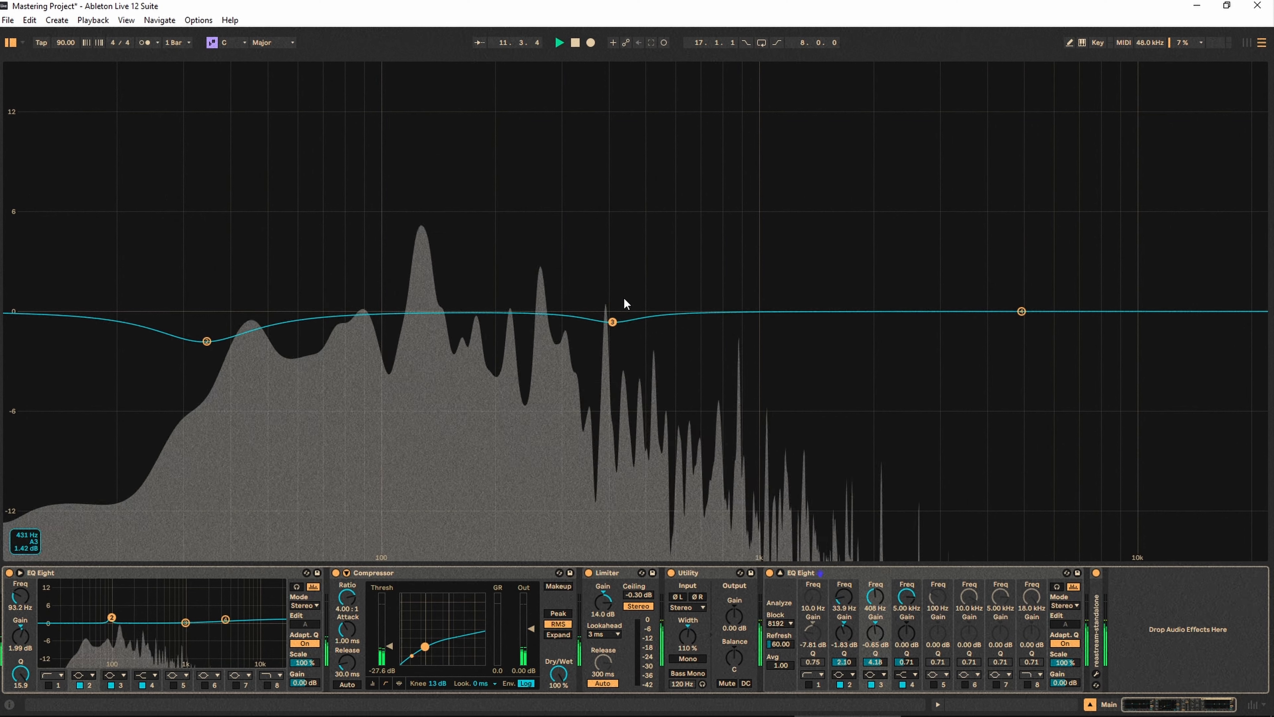
pyautogui.moveTo(612, 322); pyautogui.dragTo(592, 331)
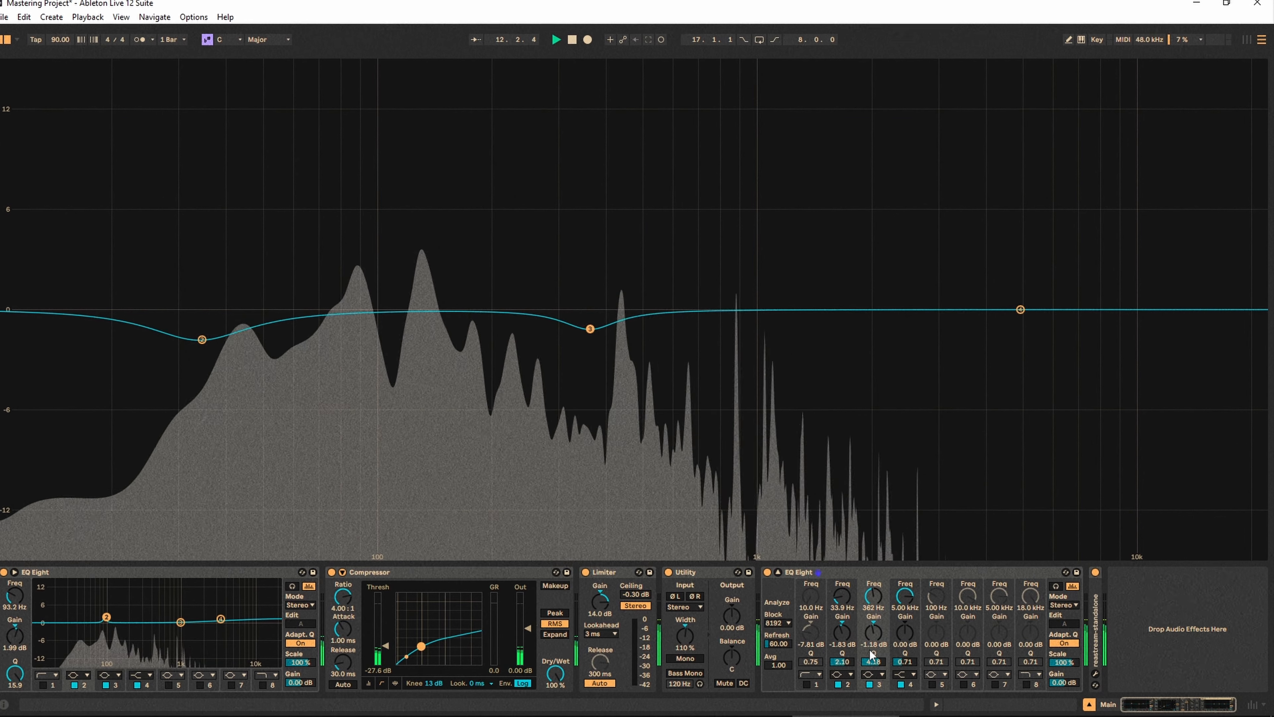
pyautogui.moveTo(872, 654); pyautogui.dragTo(871, 675)
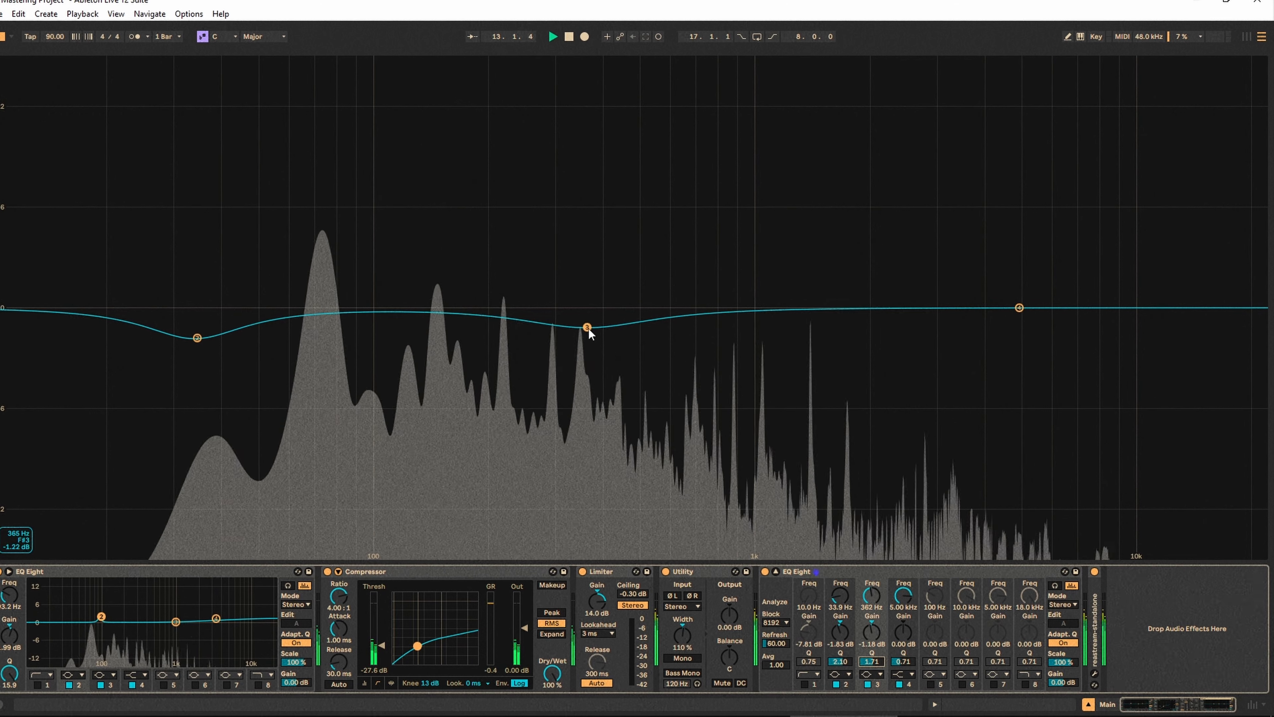
# In the second EQ Eight, move band 2 to 68.7 Hz at -1.79 dB and boost band 4 by 1.34 dB at 3.62 kHz.
pyautogui.moveTo(197, 337); pyautogui.dragTo(307, 337)
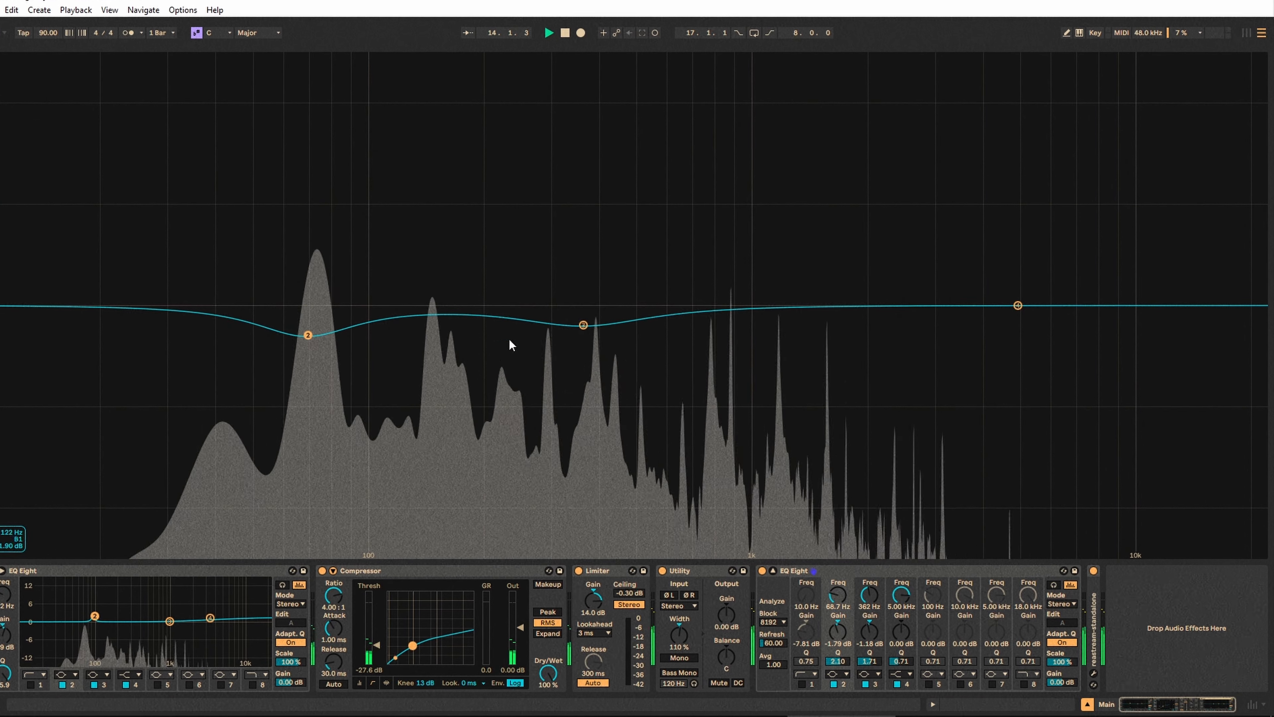
pyautogui.moveTo(1018, 305); pyautogui.dragTo(963, 282)
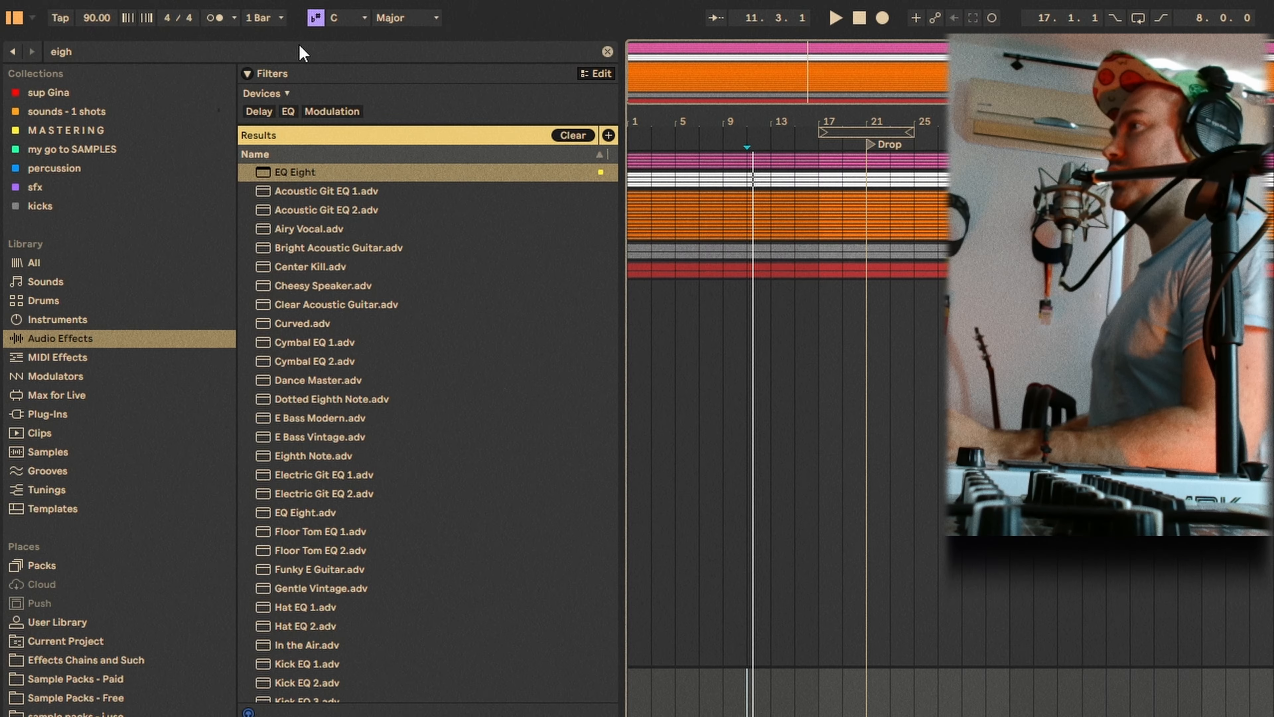
# Search the audio effects for "glue" and add a Glue Compressor after the second EQ Eight on the Main track.
pyautogui.click(116, 336)
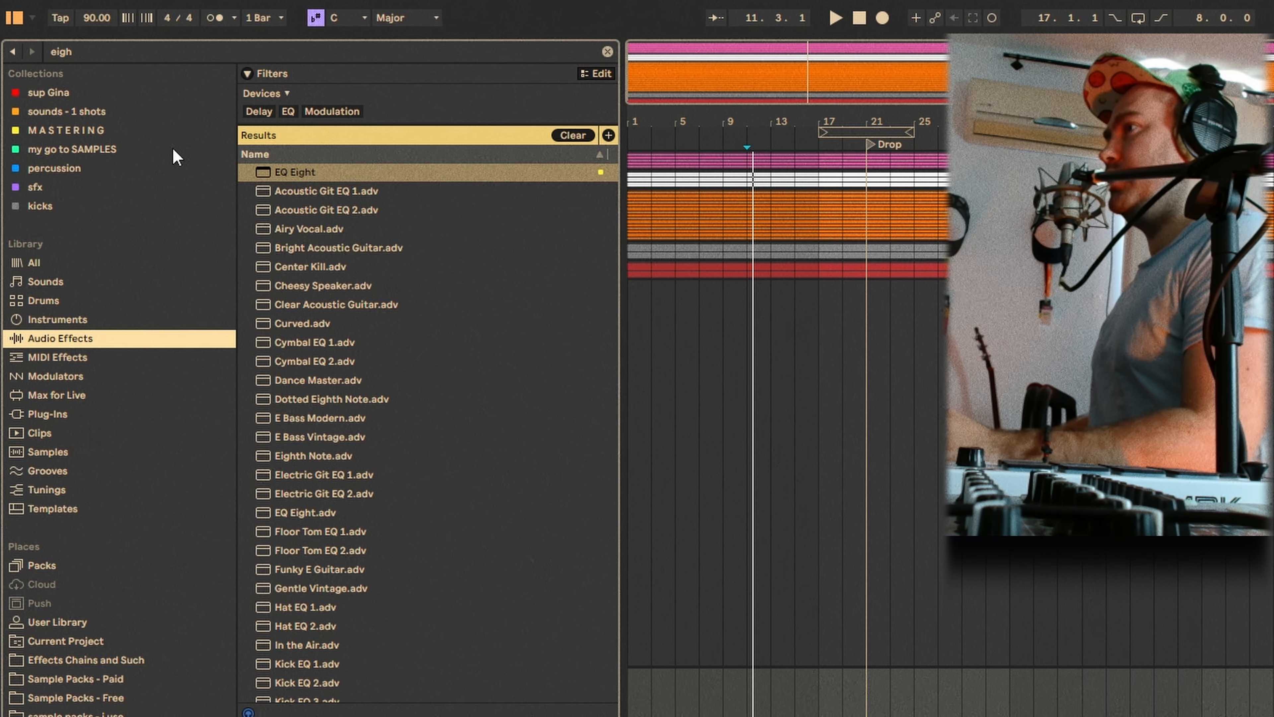
pyautogui.click(140, 50)
pyautogui.write('glue')
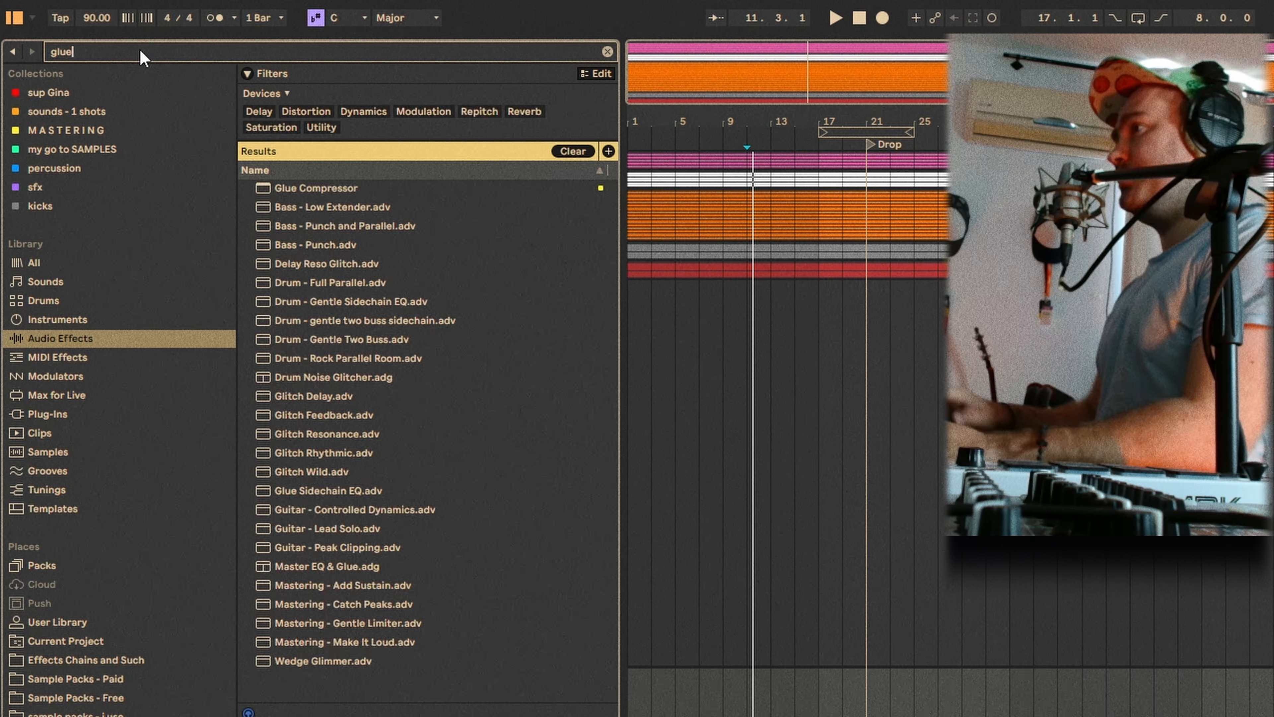
pyautogui.moveTo(519, 171); pyautogui.dragTo(526, 241)
pyautogui.moveTo(1100, 601); pyautogui.dragTo(1100, 601)
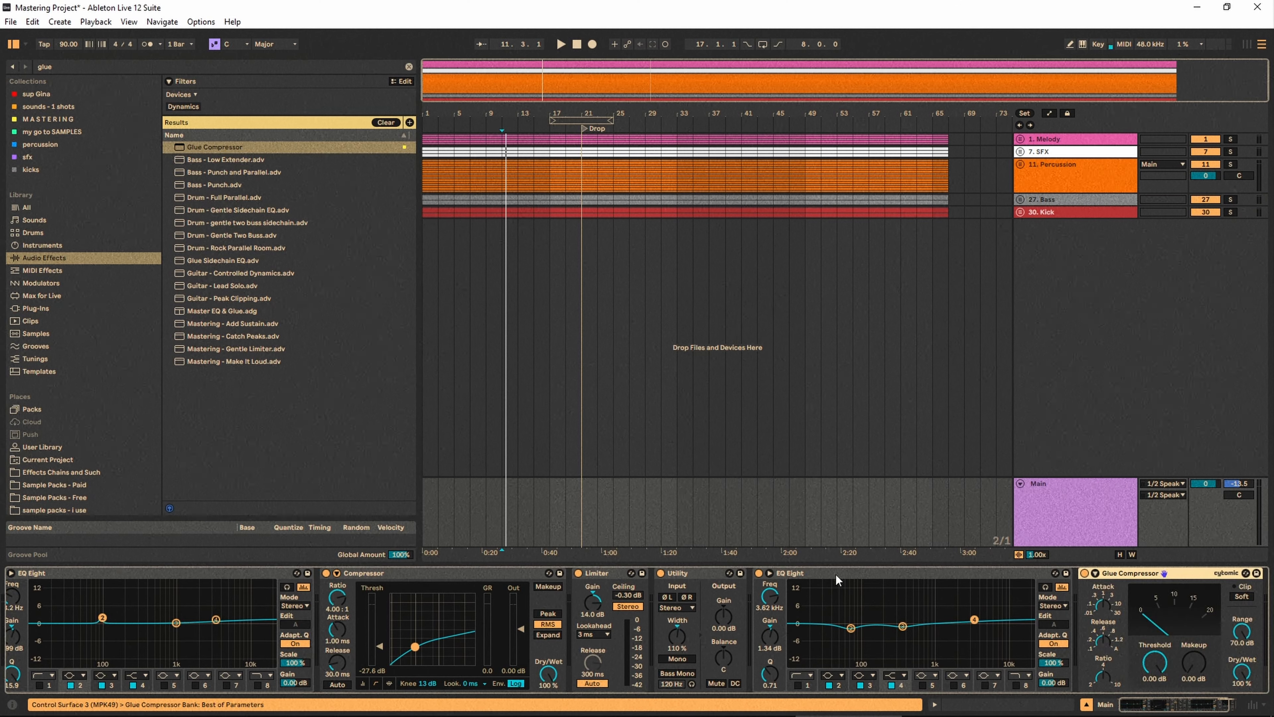
pyautogui.moveTo(1131, 708); pyautogui.dragTo(1134, 707)
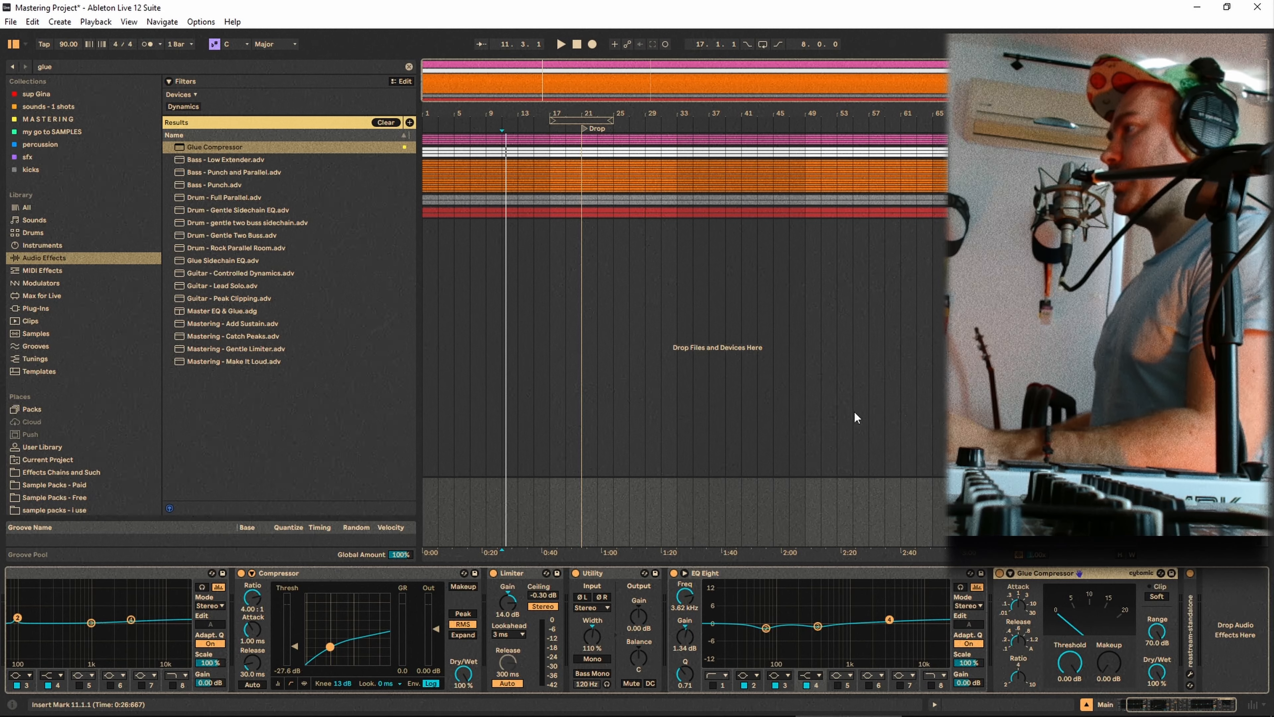
# Play the song from the Drop at bar 21 and set the Glue Compressor's threshold to -8.89 dB.
pyautogui.click(581, 502)
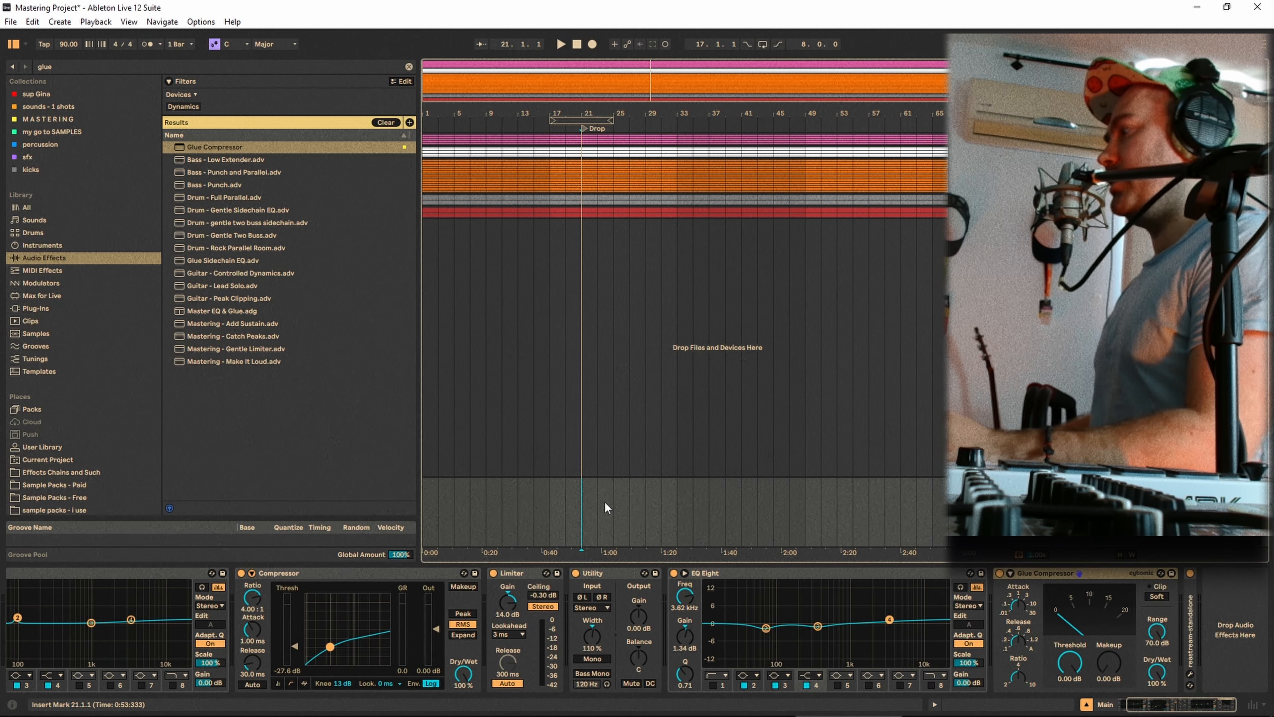
pyautogui.press('space')
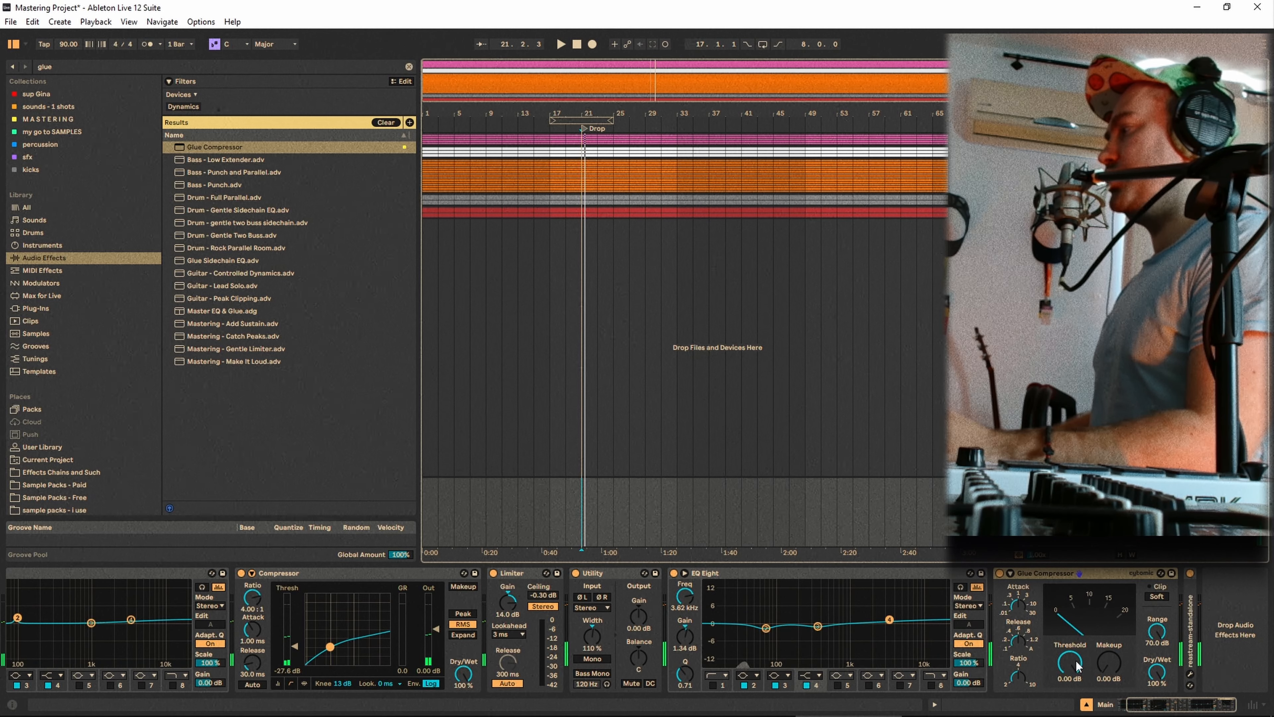
pyautogui.moveTo(1072, 665); pyautogui.dragTo(1072, 685)
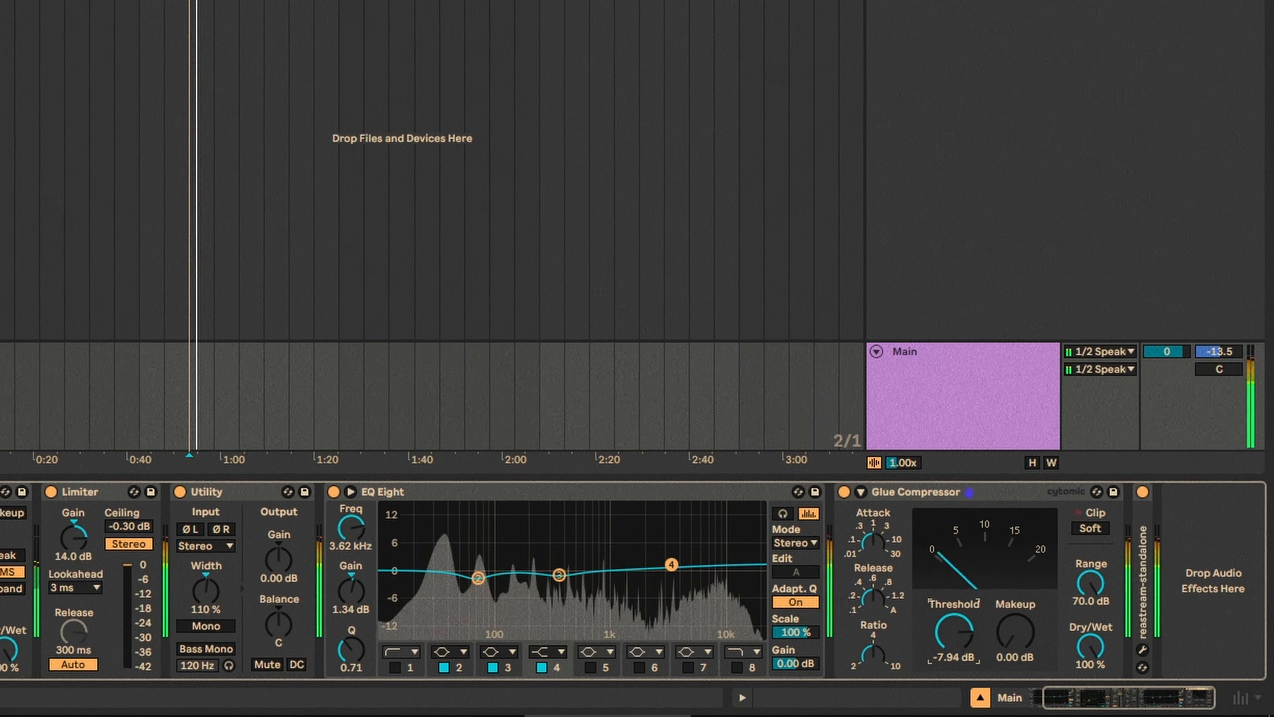
pyautogui.moveTo(954, 631); pyautogui.dragTo(963, 629)
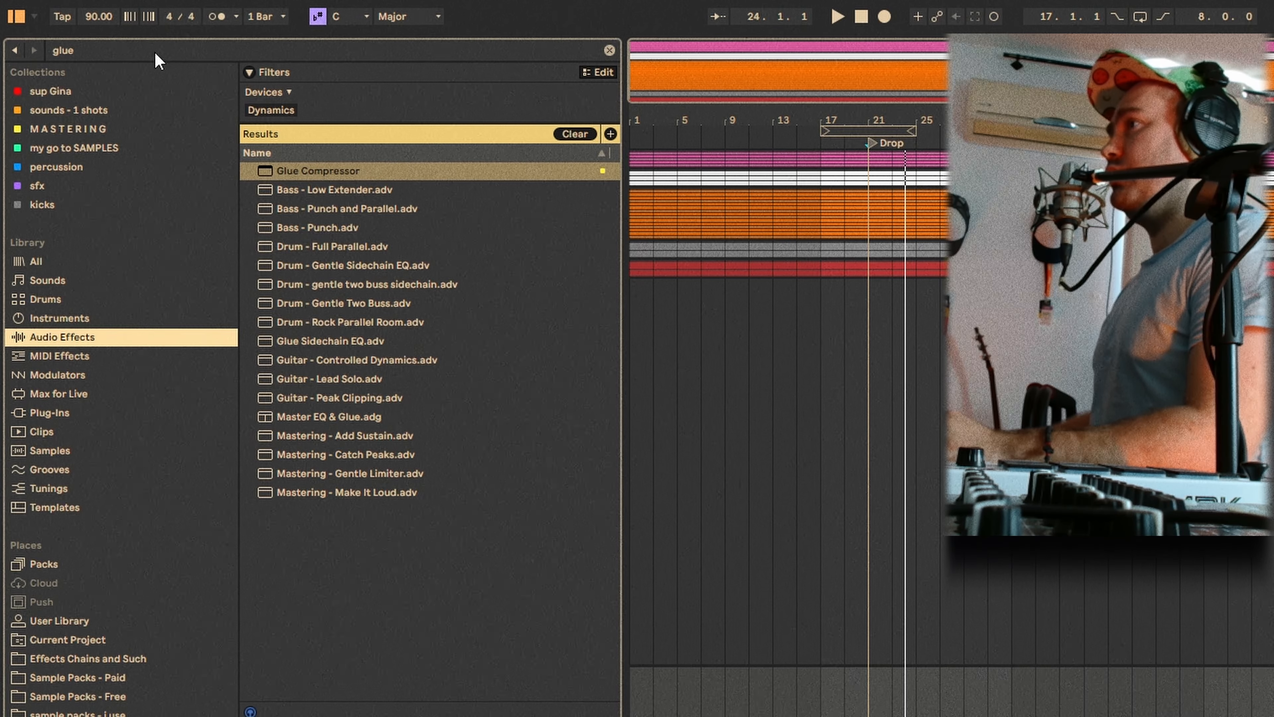
# Search the browser for "limit", add a second Limiter after the Glue Compressor, and raise its gain to 9.14 dB during playback.
pyautogui.click(106, 66)
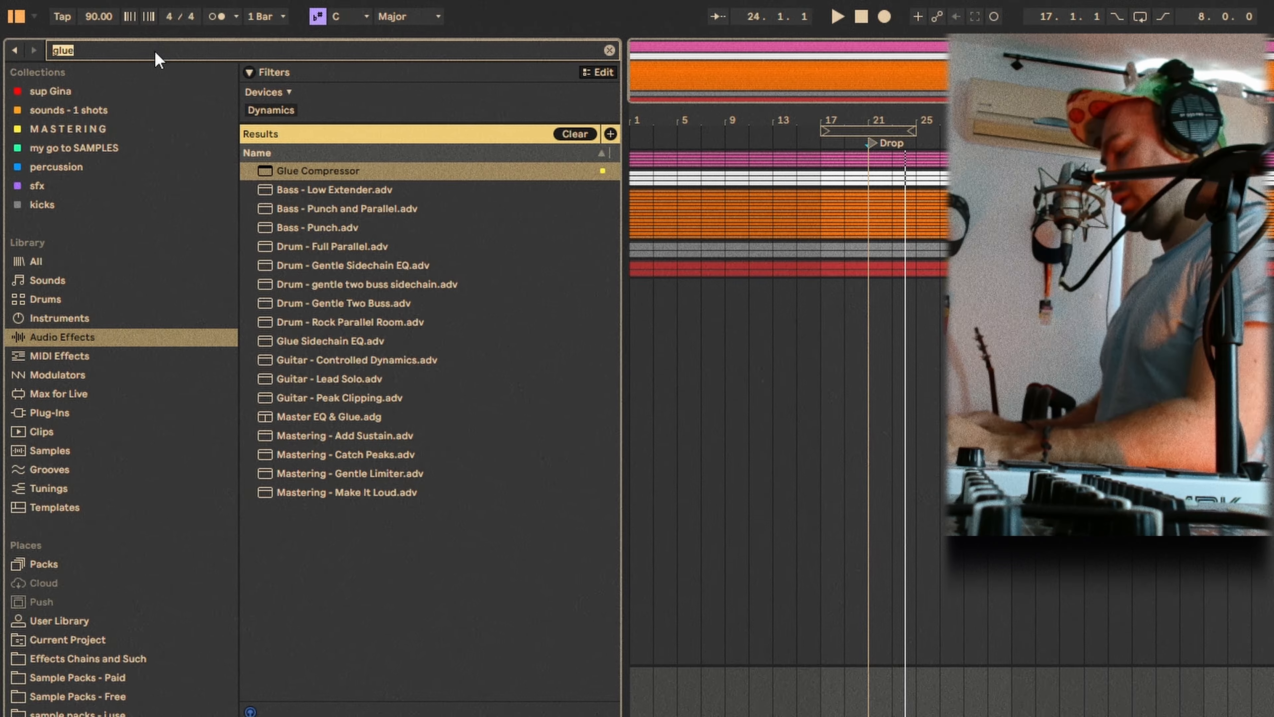
pyautogui.write('limit')
pyautogui.moveTo(198, 147); pyautogui.dragTo(1171, 616)
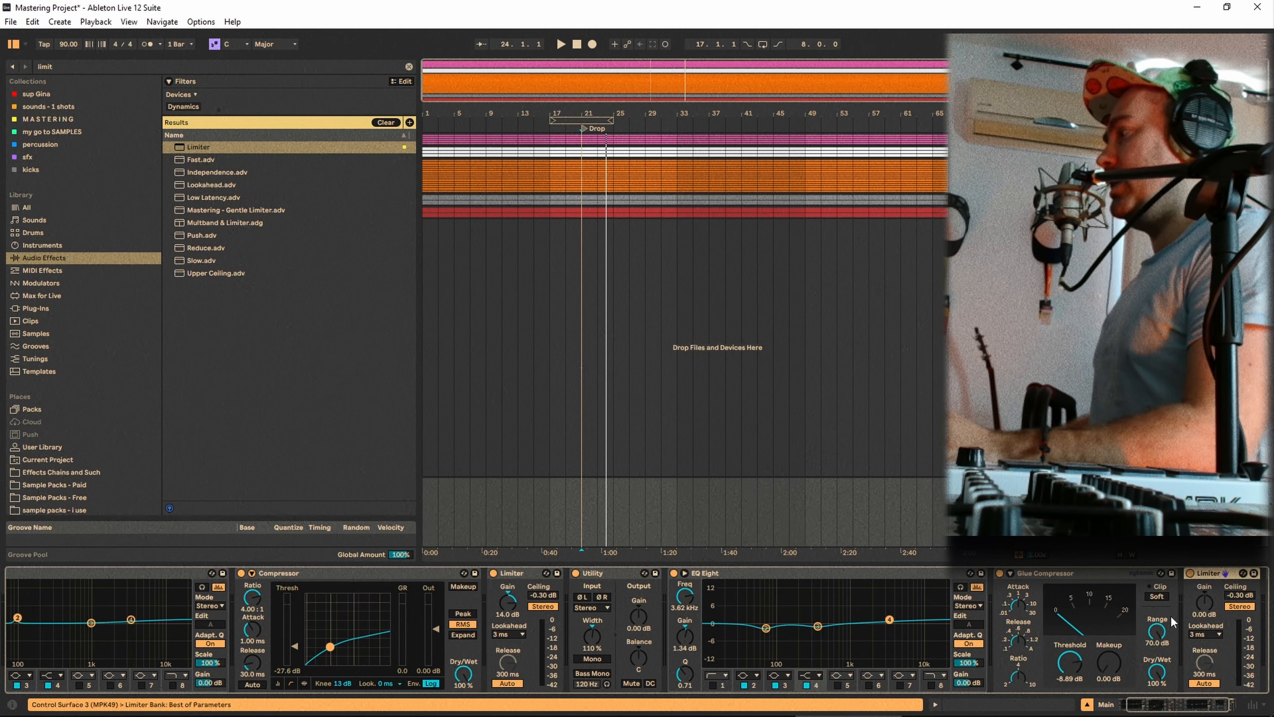
pyautogui.moveTo(1141, 705); pyautogui.dragTo(1165, 702)
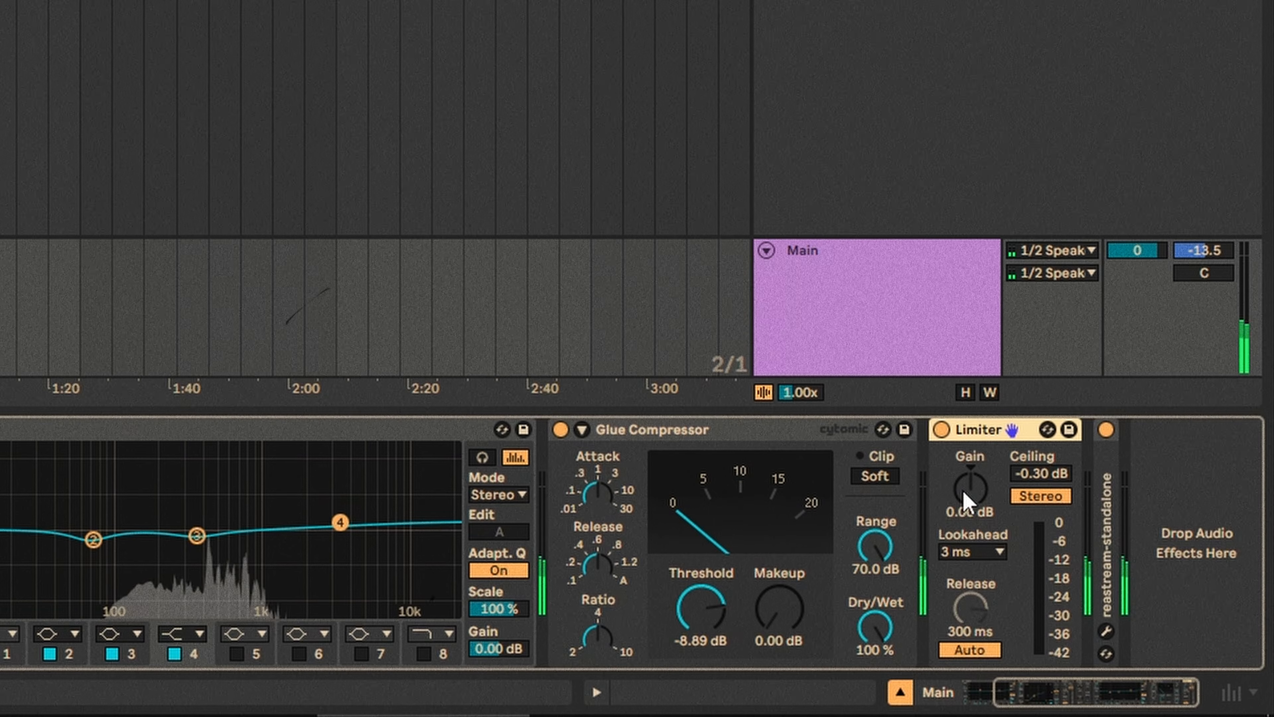
pyautogui.moveTo(982, 501); pyautogui.dragTo(982, 495)
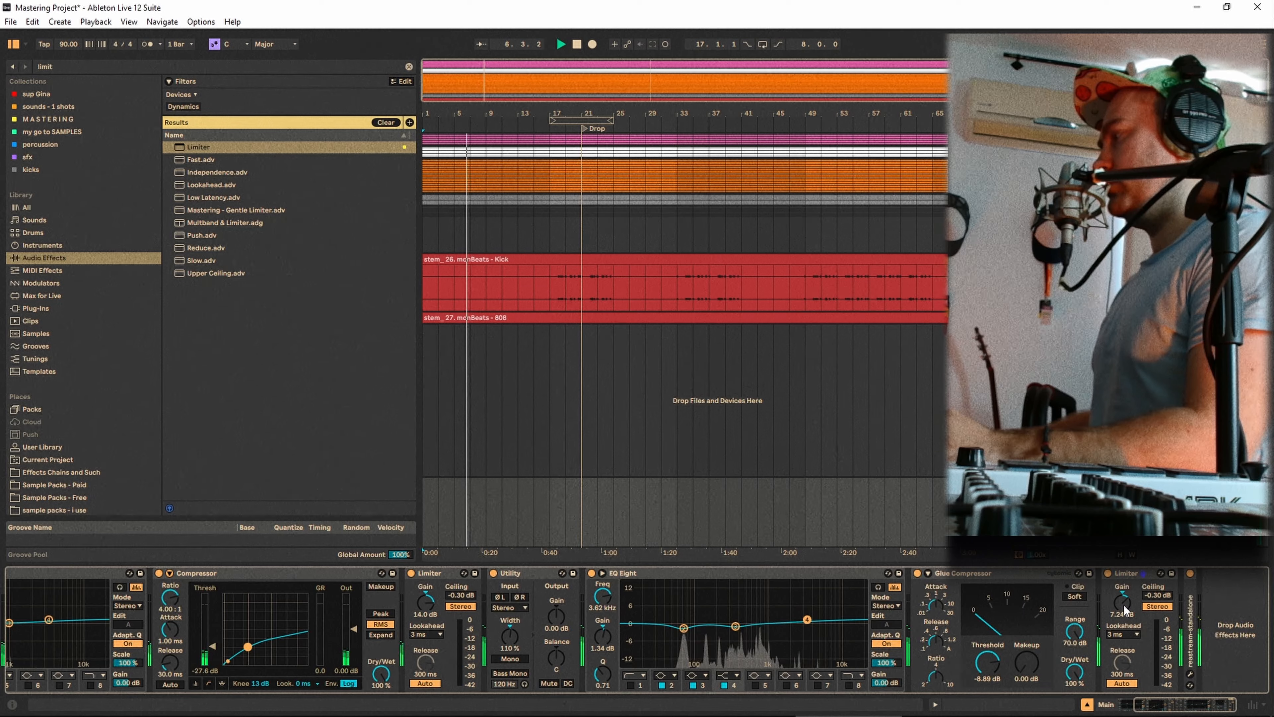
pyautogui.moveTo(1123, 605); pyautogui.dragTo(1123, 598)
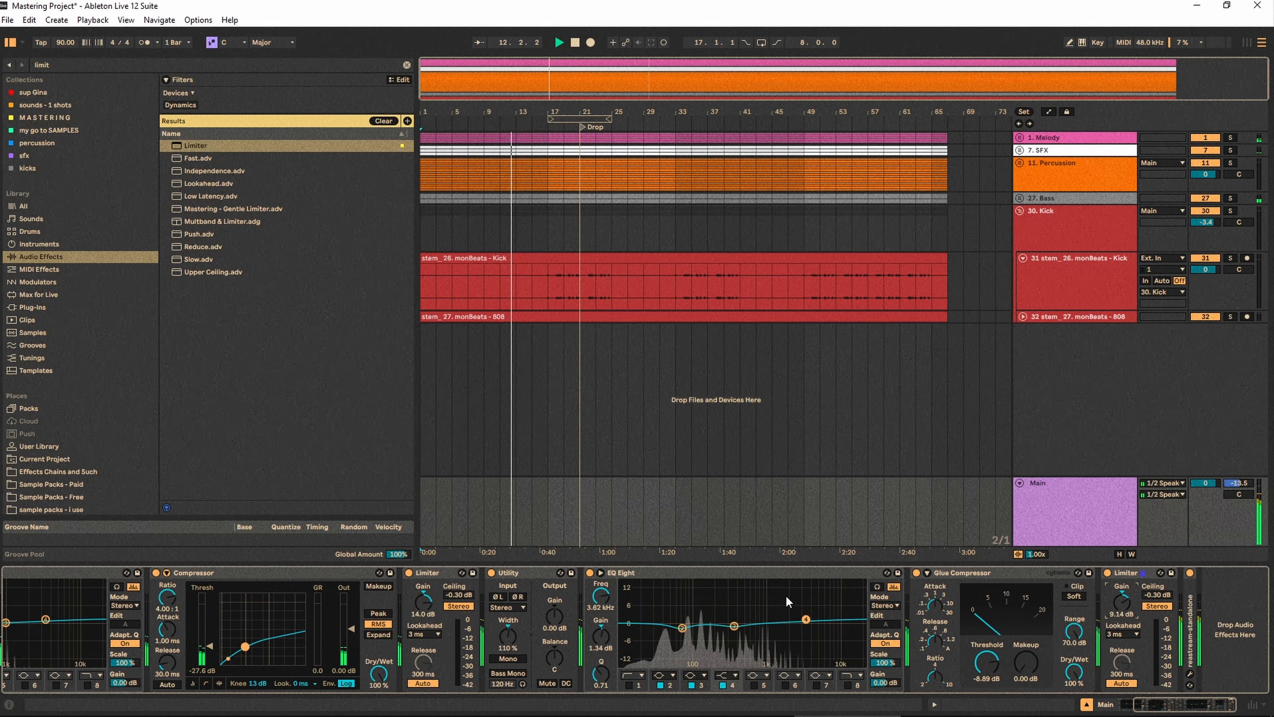
# Narrow the second EQ Eight's band 2 to Q 2.57 in its expanded view.
pyautogui.doubleClick(302, 478)
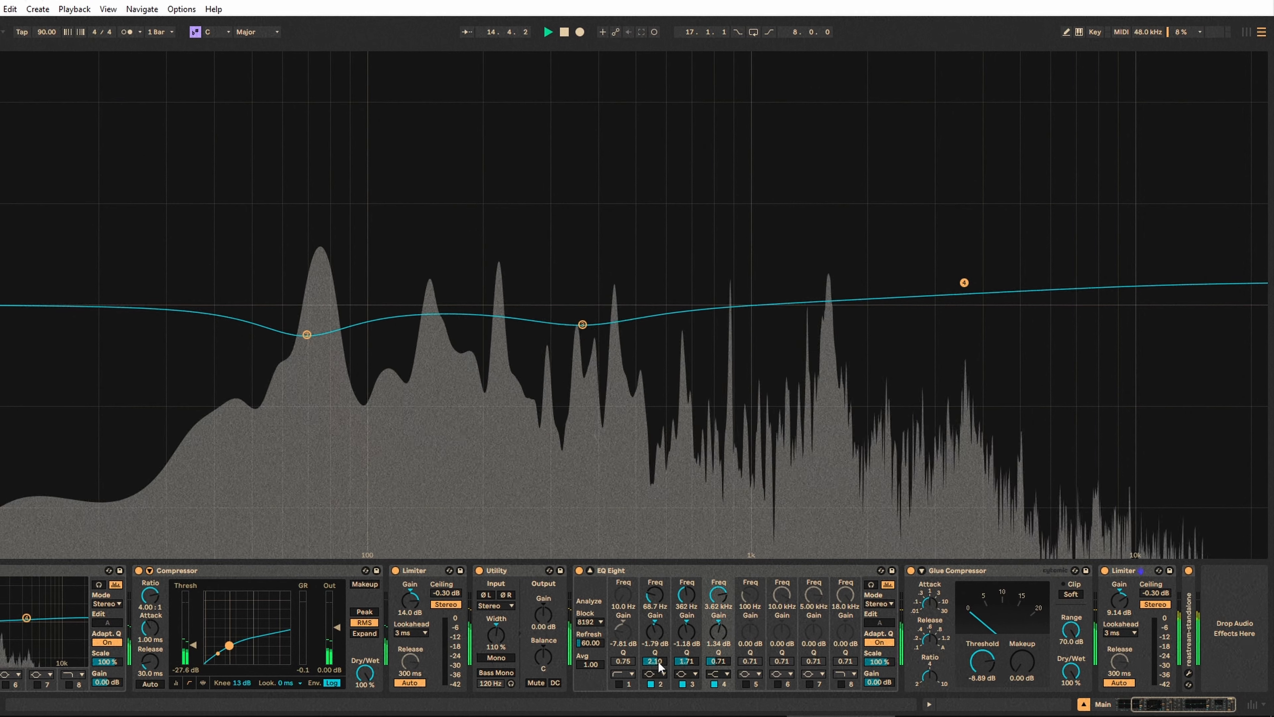
pyautogui.moveTo(658, 662); pyautogui.dragTo(658, 652)
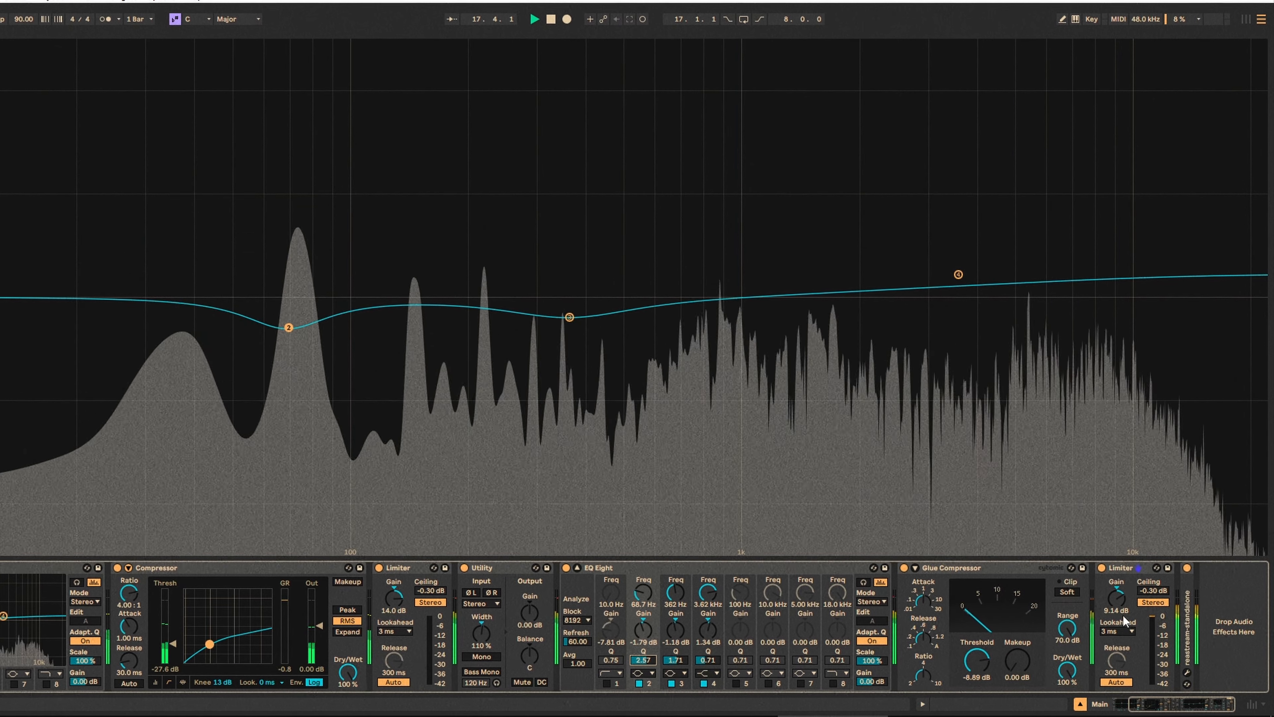
# Lower the last Limiter's gain to 7.24 dB and shift the second EQ Eight's band 4 to 1.22 dB at 2.70 kHz.
pyautogui.moveTo(1117, 599); pyautogui.dragTo(1117, 612)
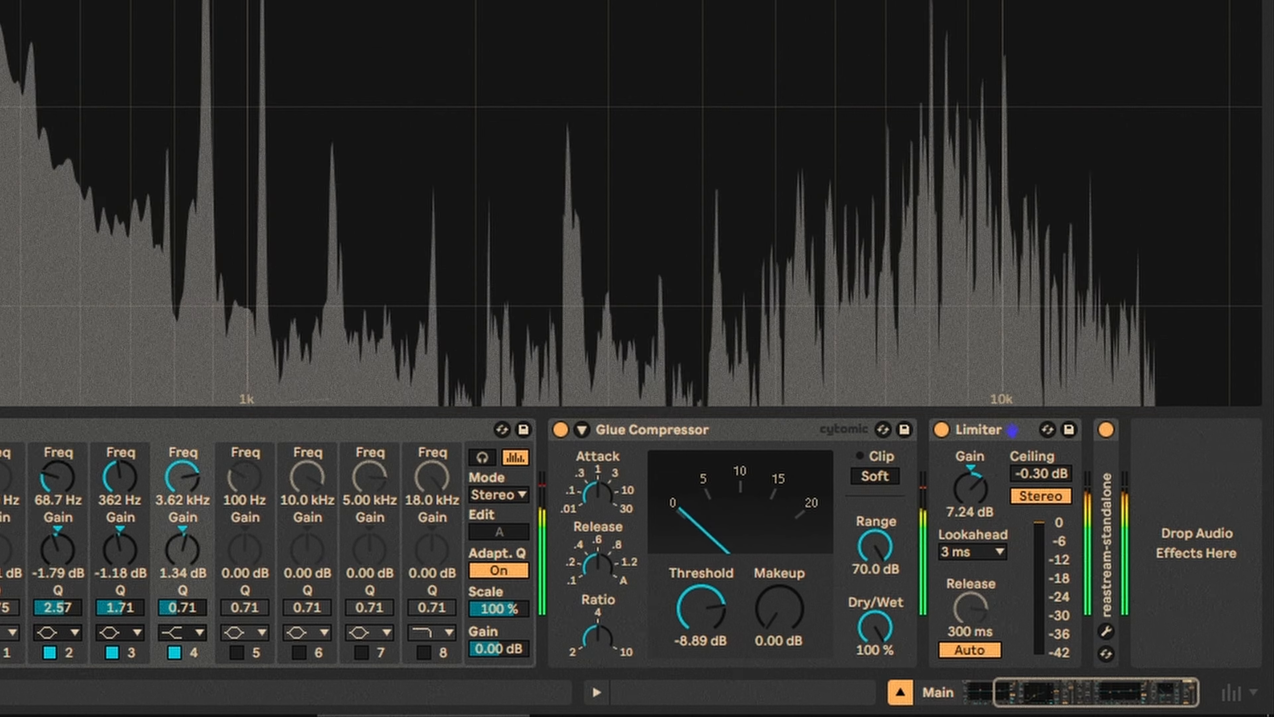
pyautogui.moveTo(669, 0); pyautogui.dragTo(581, 0)
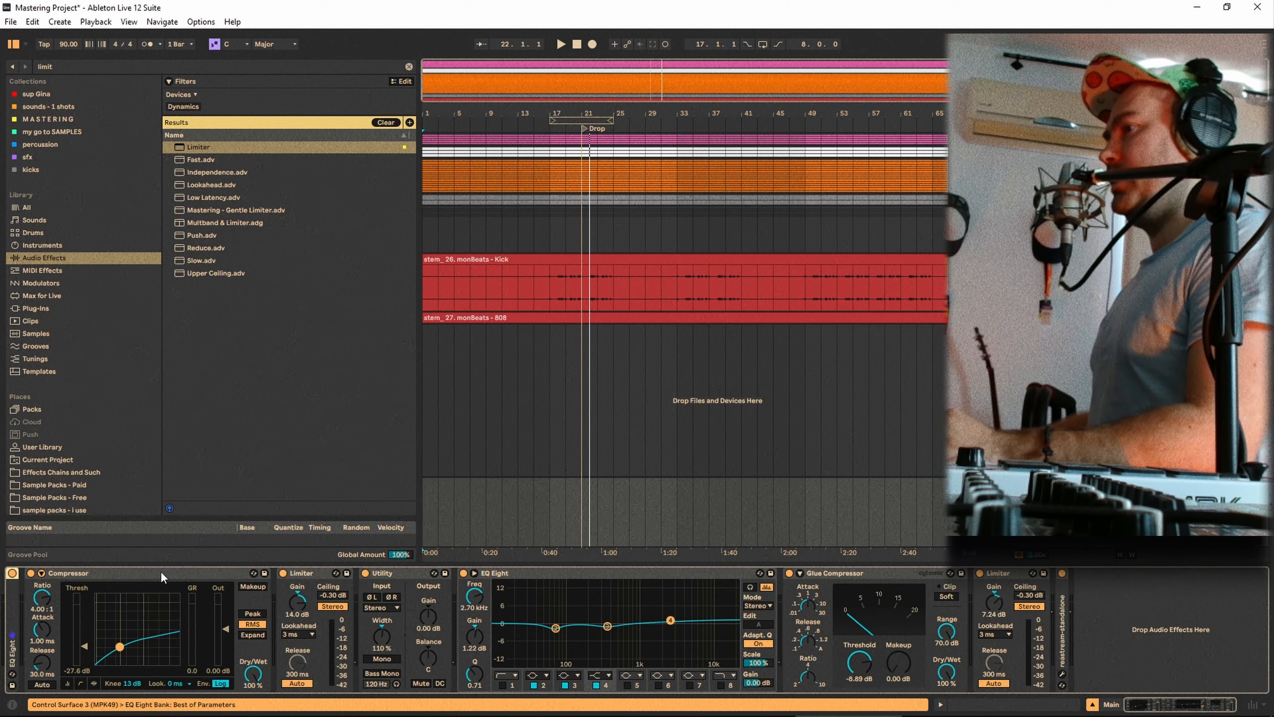
# Compare the song's playback from the drop with the whole mastering chain bypassed and with it re-enabled.
pyautogui.click(979, 574)
pyautogui.press('space')
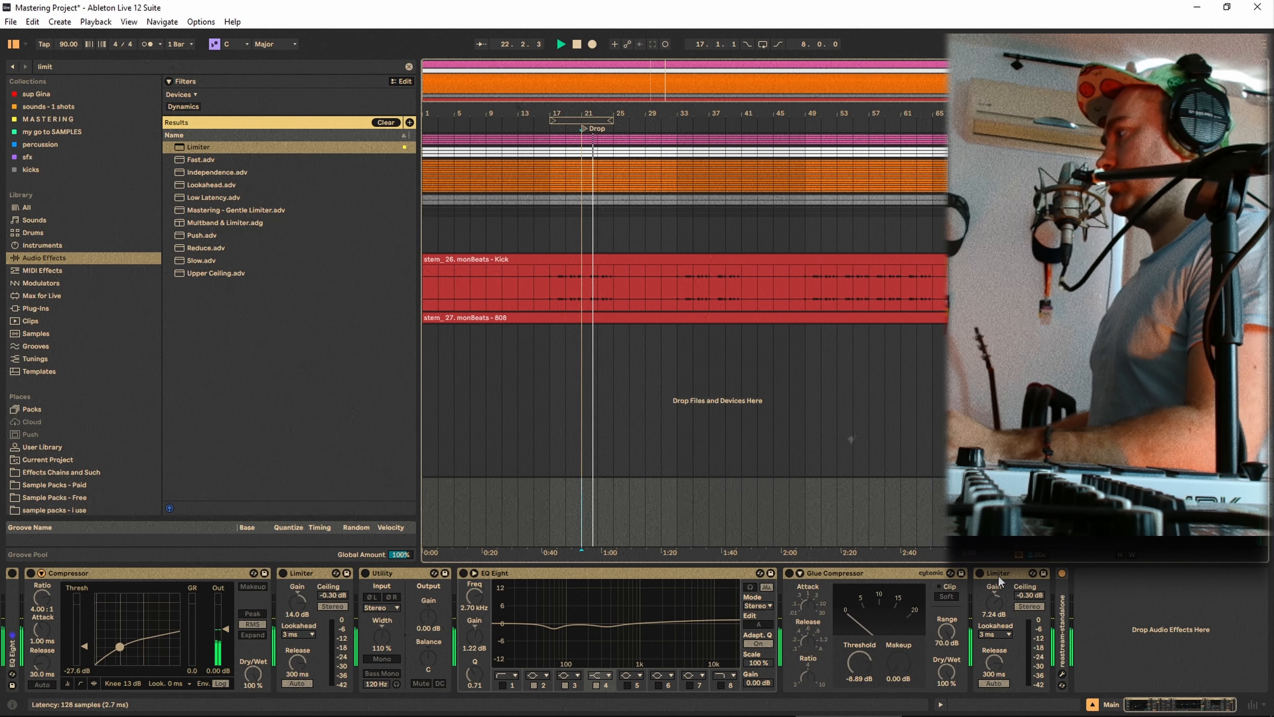
pyautogui.click(979, 574)
pyautogui.press('space')
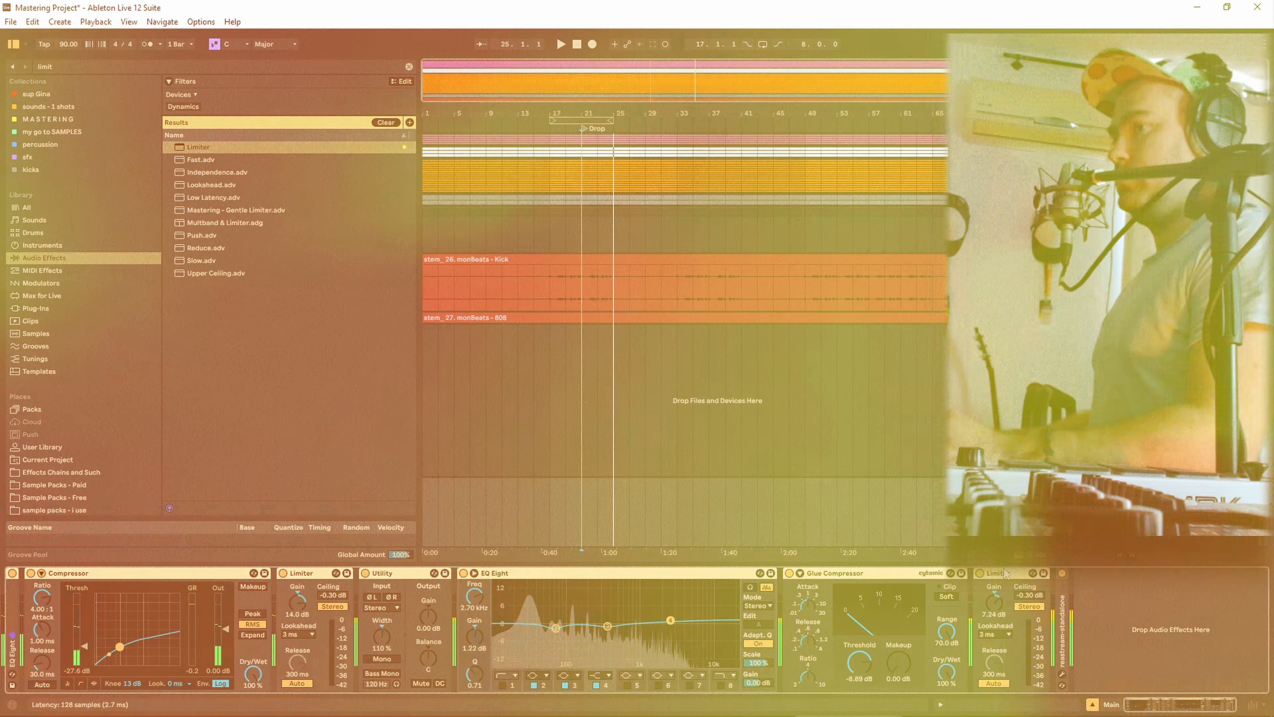
pyautogui.press('space')
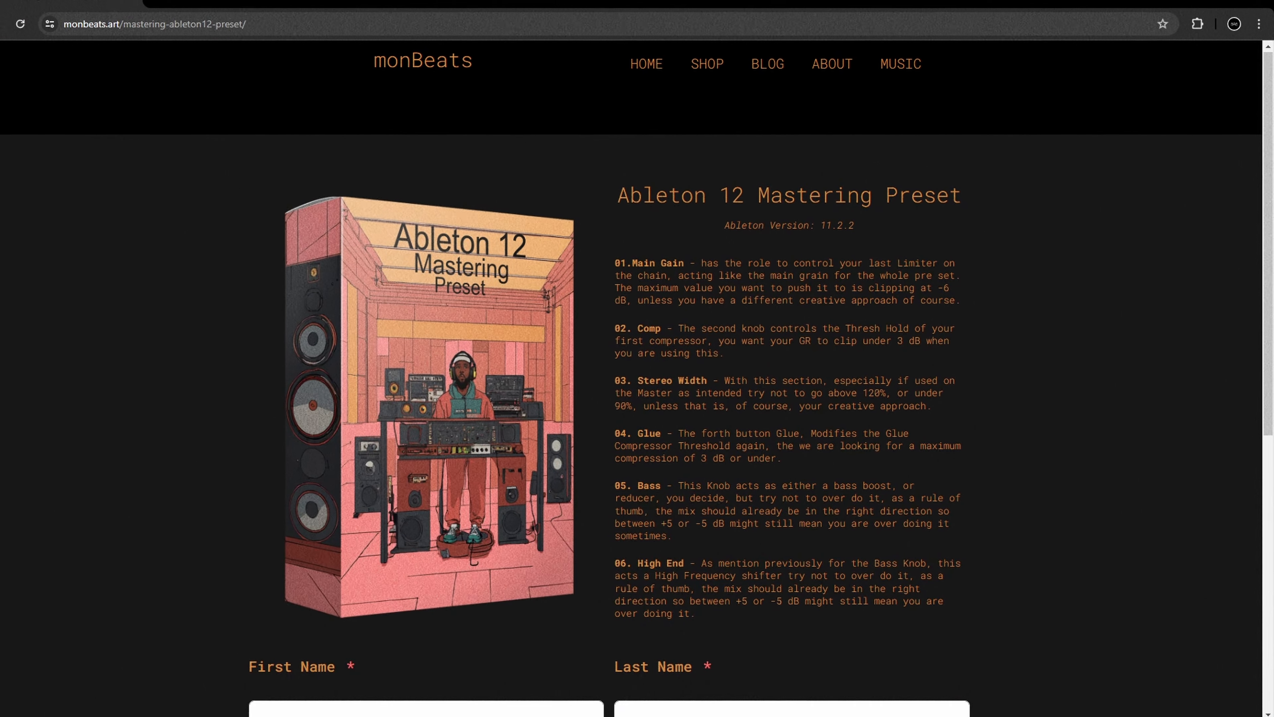
# Switch to the web browser and review the Ableton 12 Mastering Preset page down to its free download form.
pyautogui.scroll(-3, 121, 184)
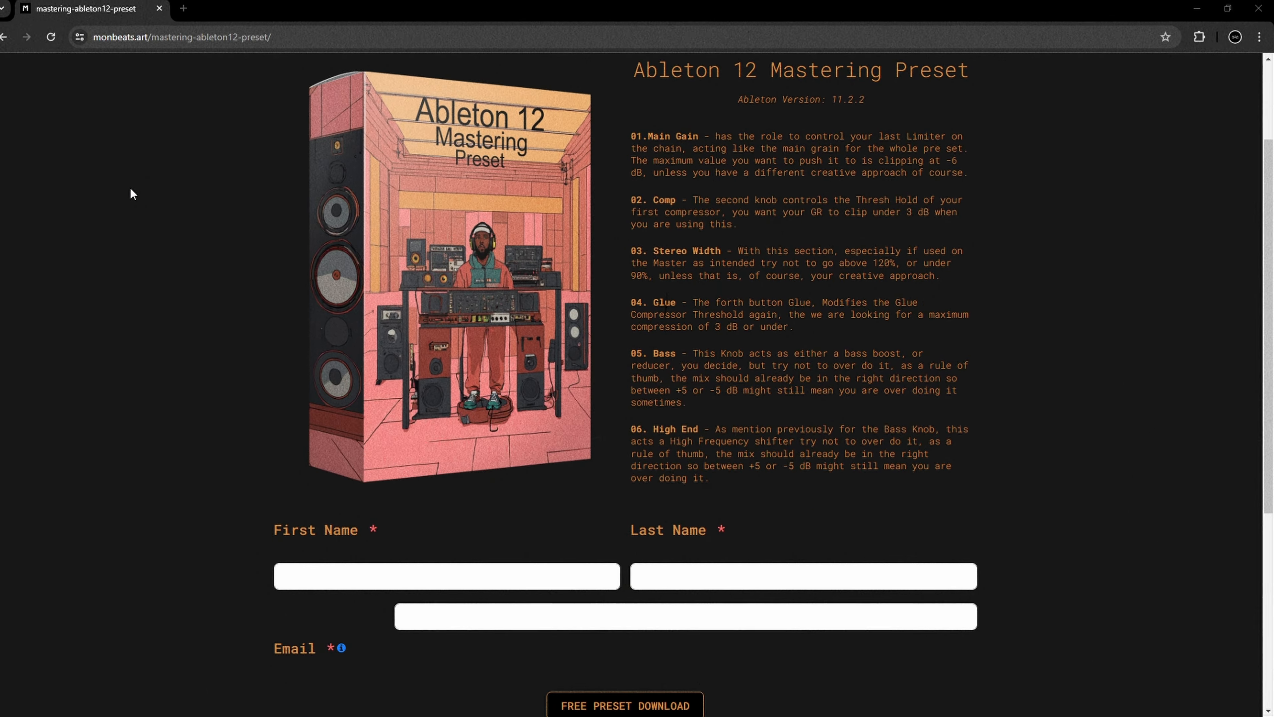